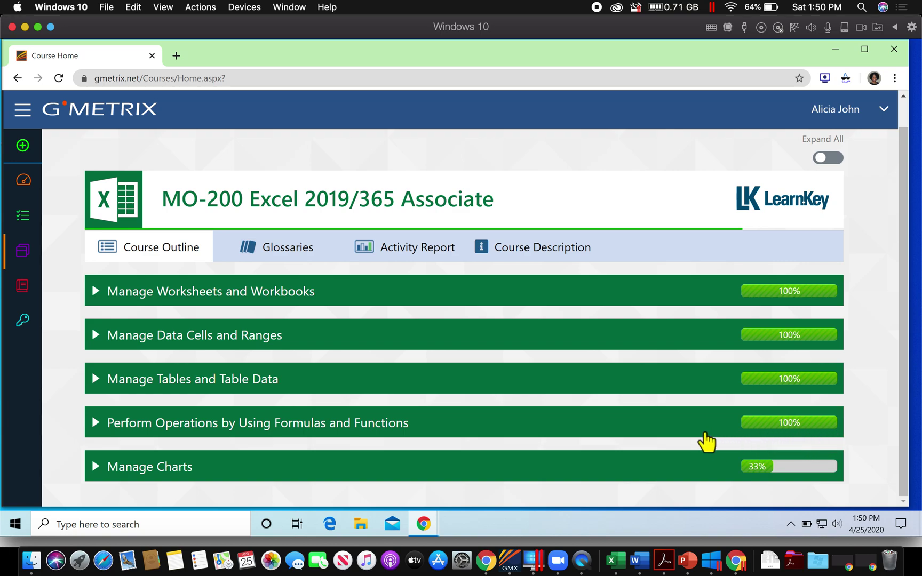
Retake the LearnKey Excel 2019 Session 4 Post Assessment under Perform Operations by Using Formulas and Functions, allowing GMetrix.Sms.Wpf to open
left_click(97, 424)
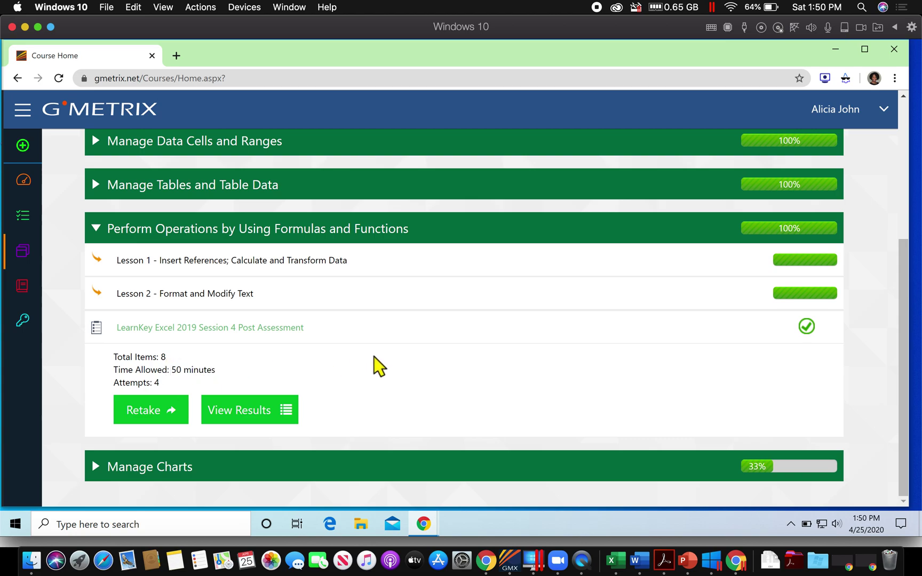
left_click(169, 262)
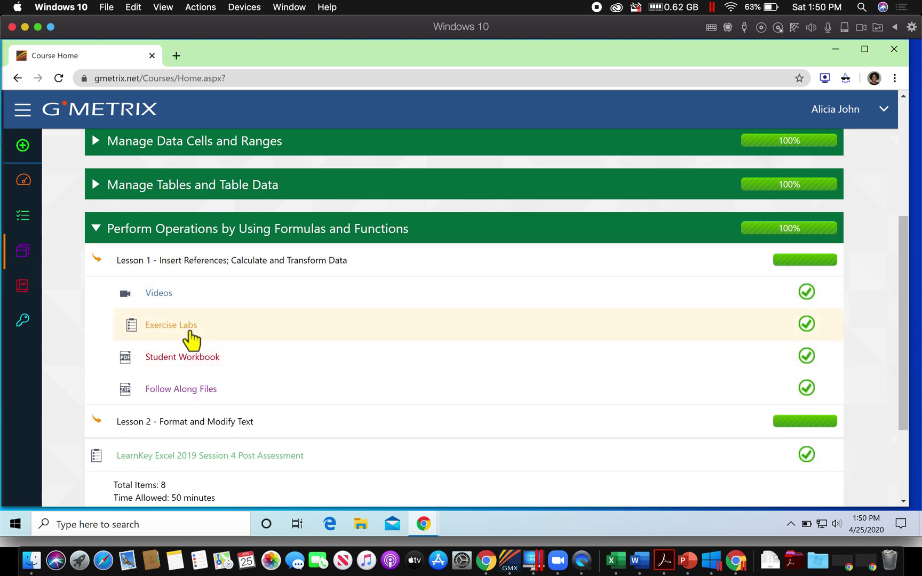
left_click(99, 267)
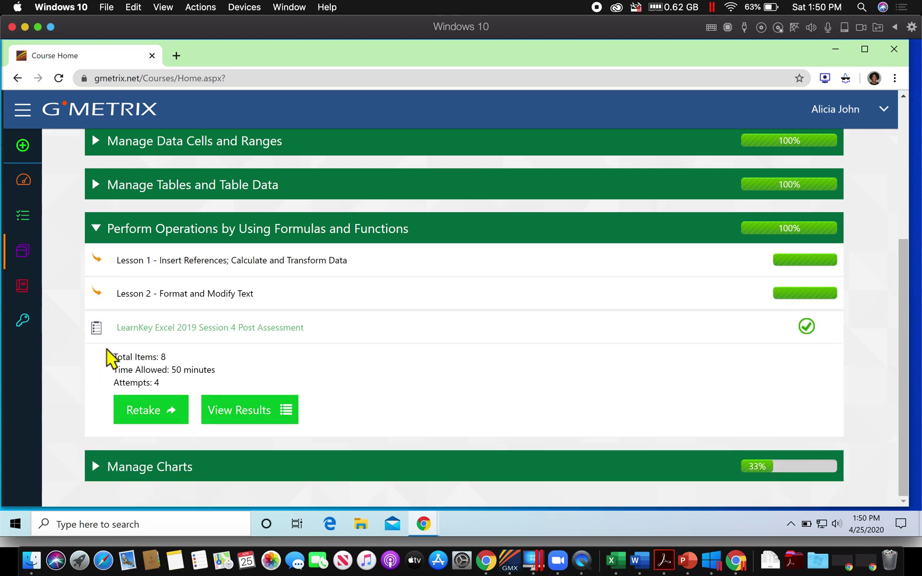
left_click(145, 413)
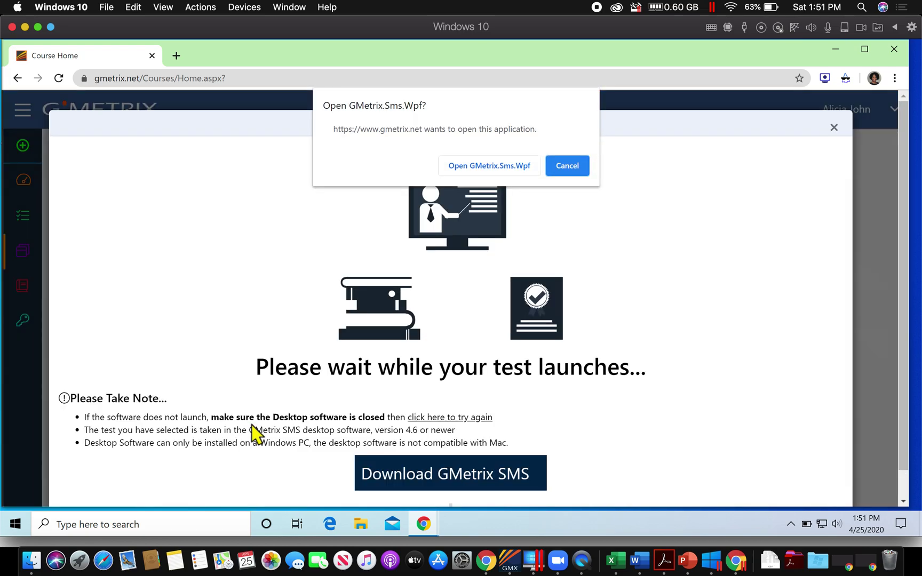
left_click(472, 167)
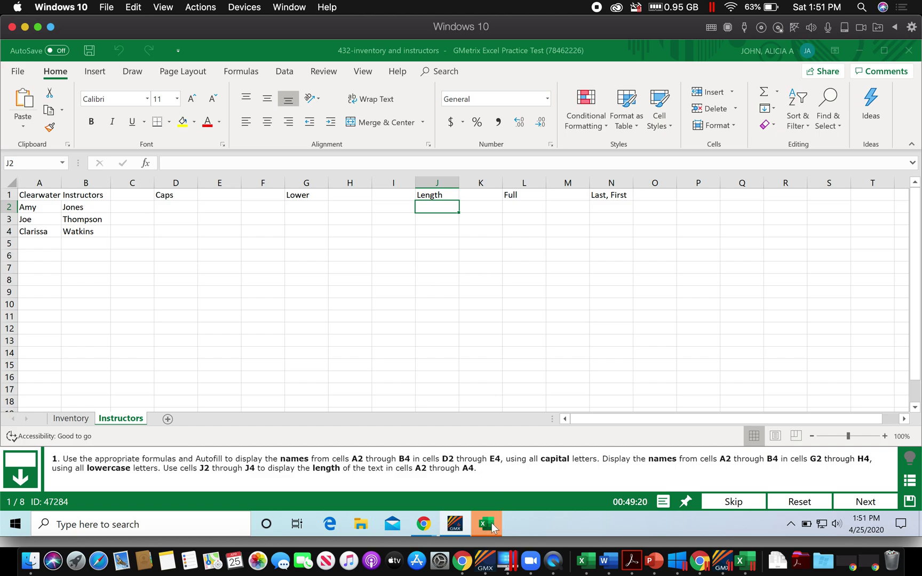
Insert an UPPER function in cell D2 of the Instructors sheet, with cell A2 as its text argument
mouse_move(494, 527)
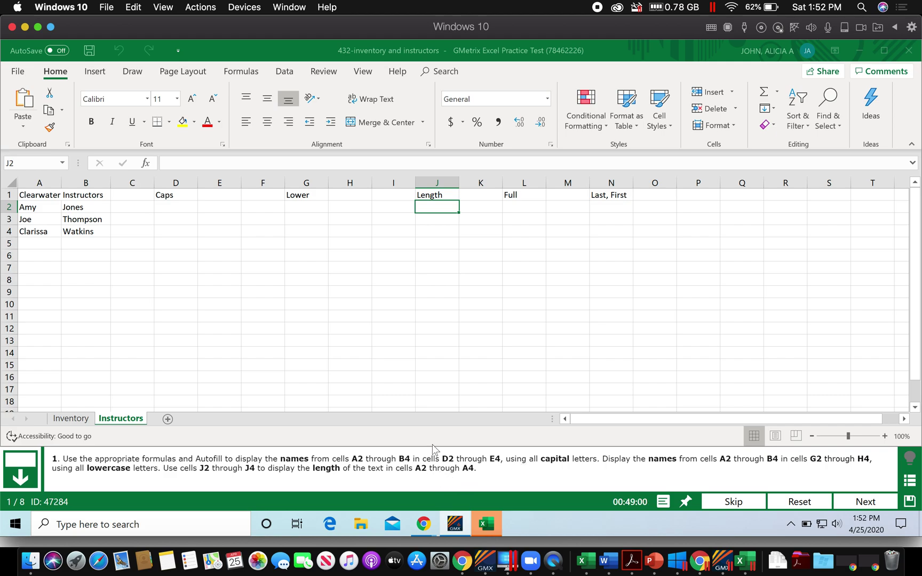
left_click(174, 207)
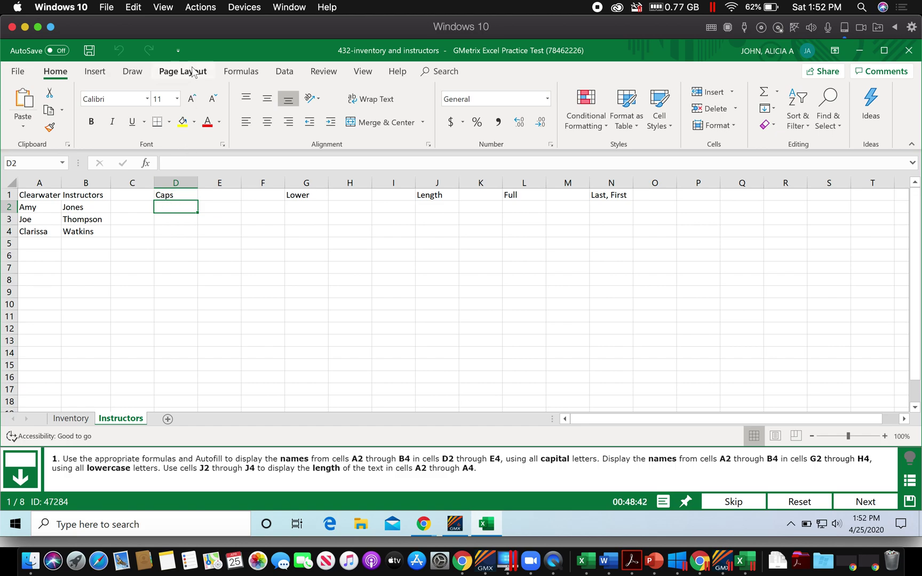
left_click(240, 73)
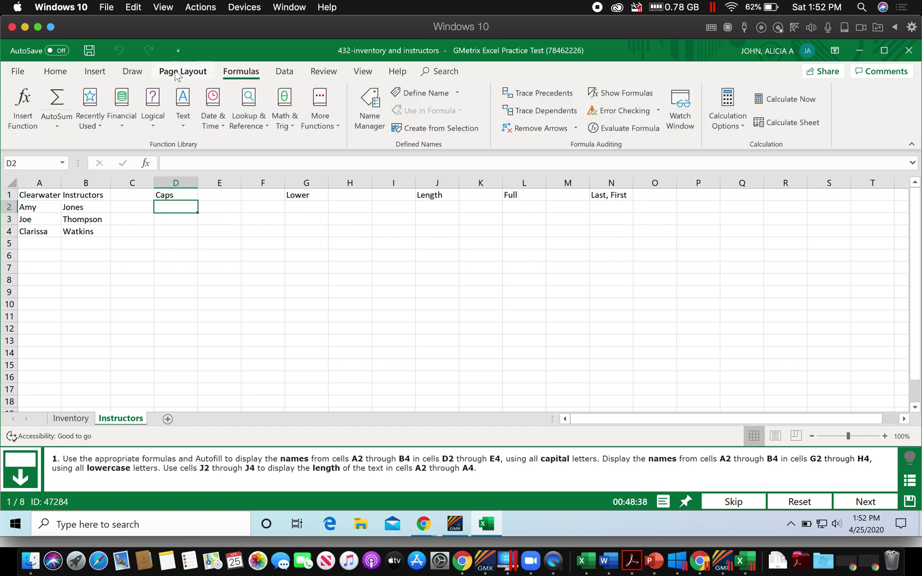
left_click(183, 126)
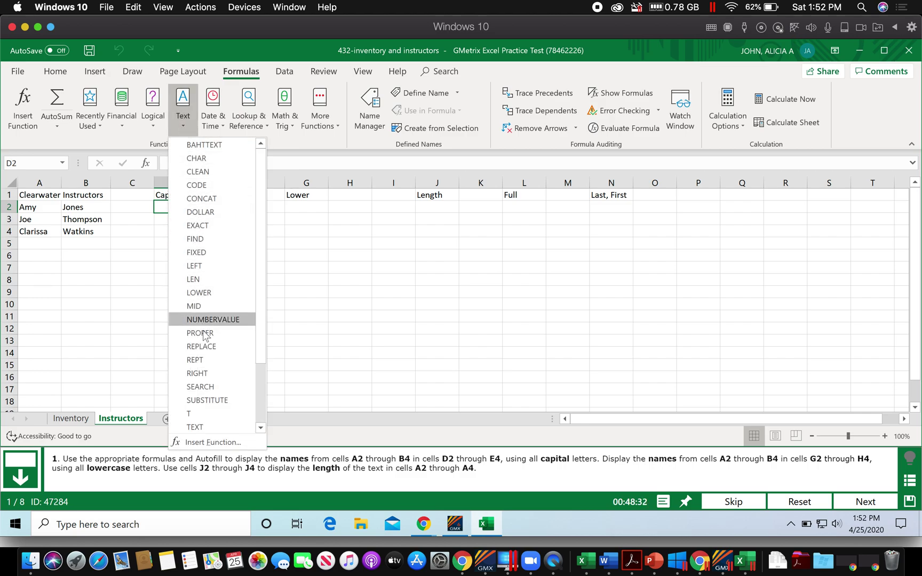
scroll(219, 356, "down", 2)
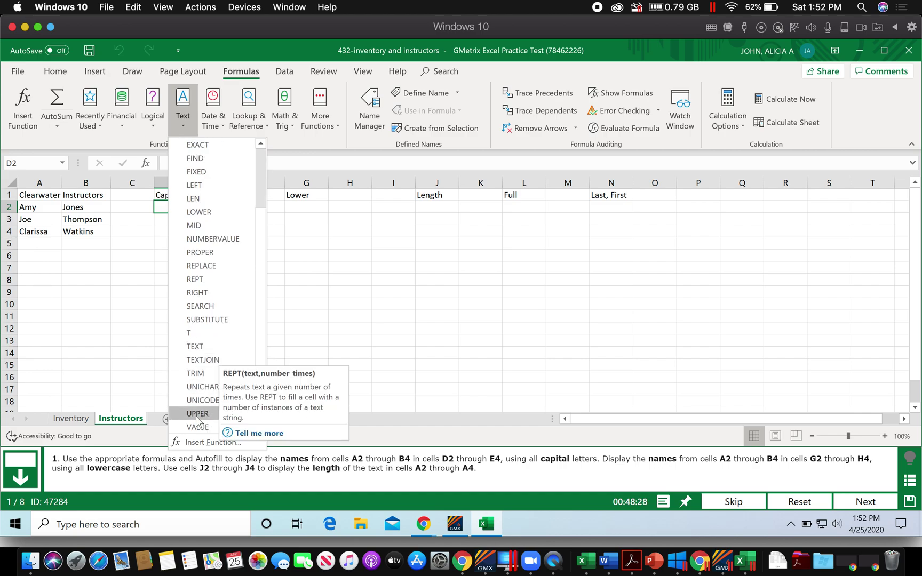
left_click(197, 415)
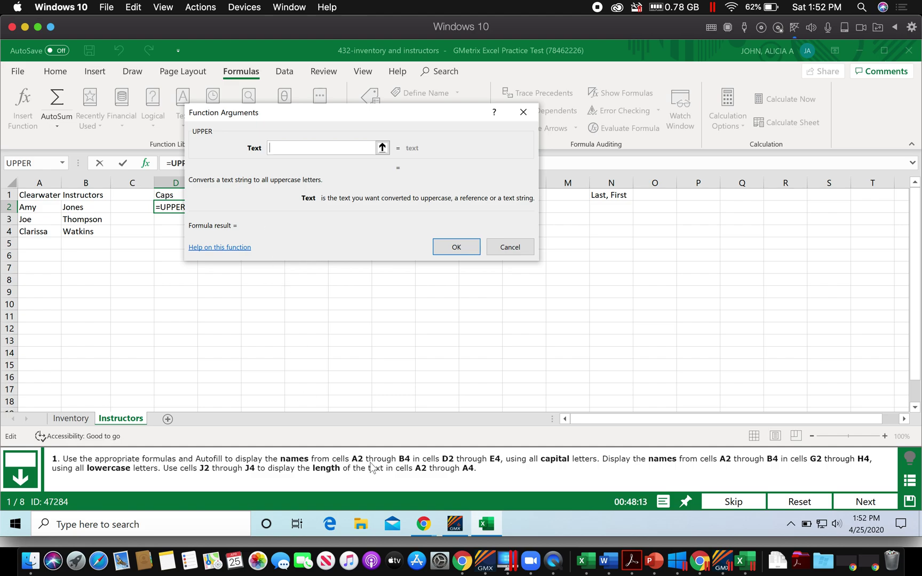
left_click(31, 208)
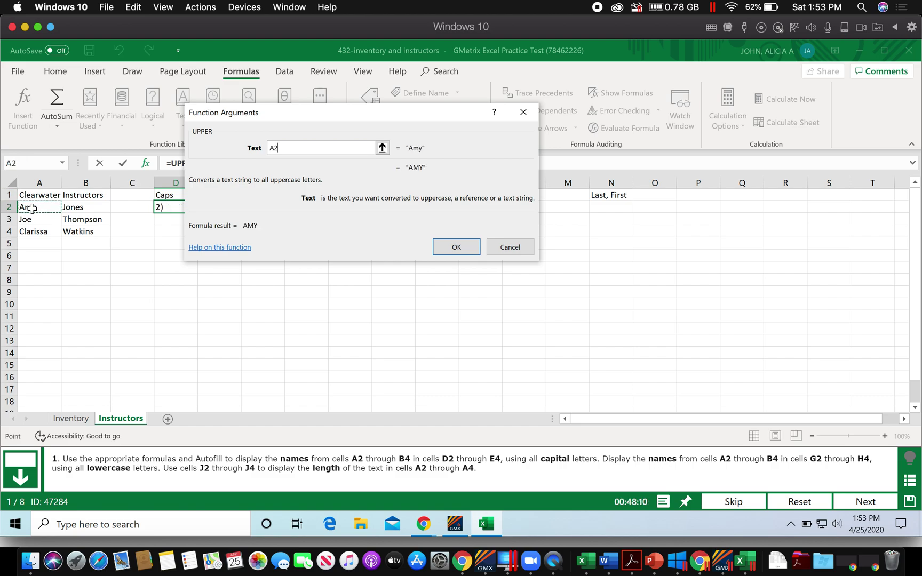
left_click(455, 247)
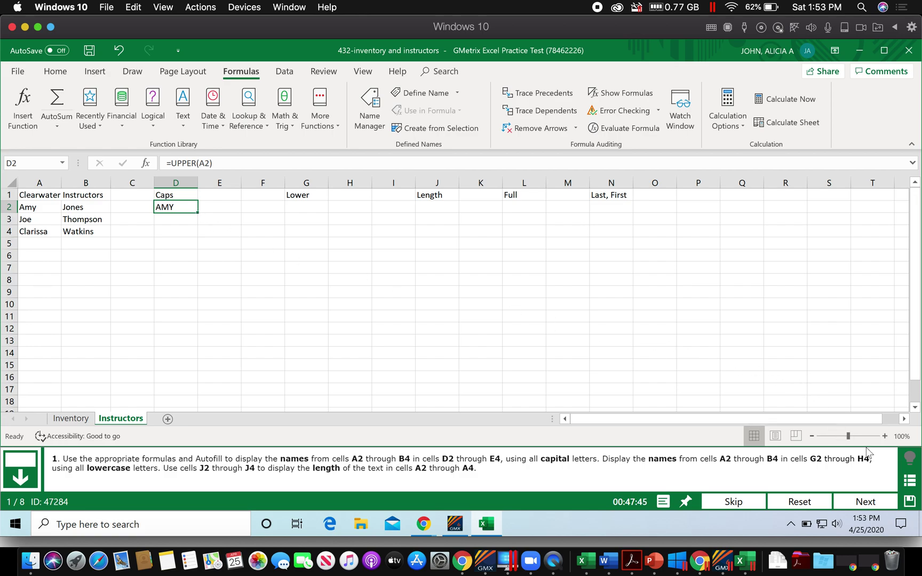
Autofill the UPPER formula from D2 across to E2 and down through row 4
left_click_drag(849, 436, 865, 439)
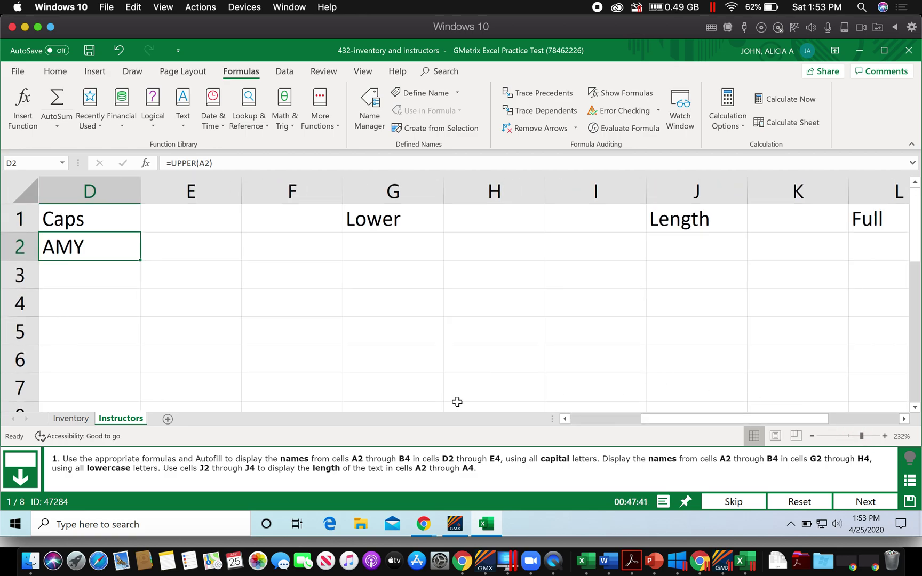
left_click_drag(642, 418, 616, 415)
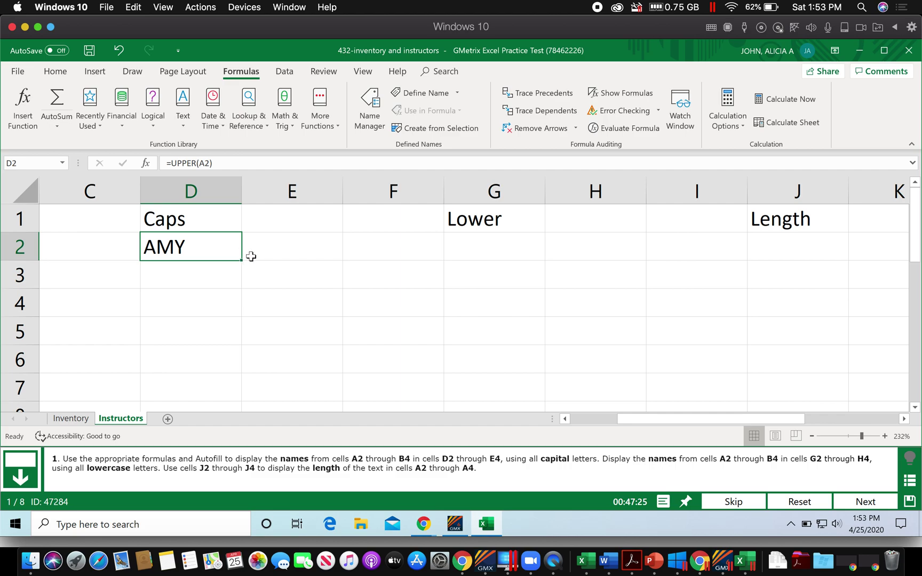
left_click(811, 436)
left_click(811, 436)
left_click(811, 436)
left_click(811, 436)
left_click(811, 436)
left_click(811, 436)
left_click(811, 436)
left_click(811, 436)
left_click(811, 436)
left_click(811, 436)
left_click(812, 436)
left_click(811, 436)
left_click(811, 436)
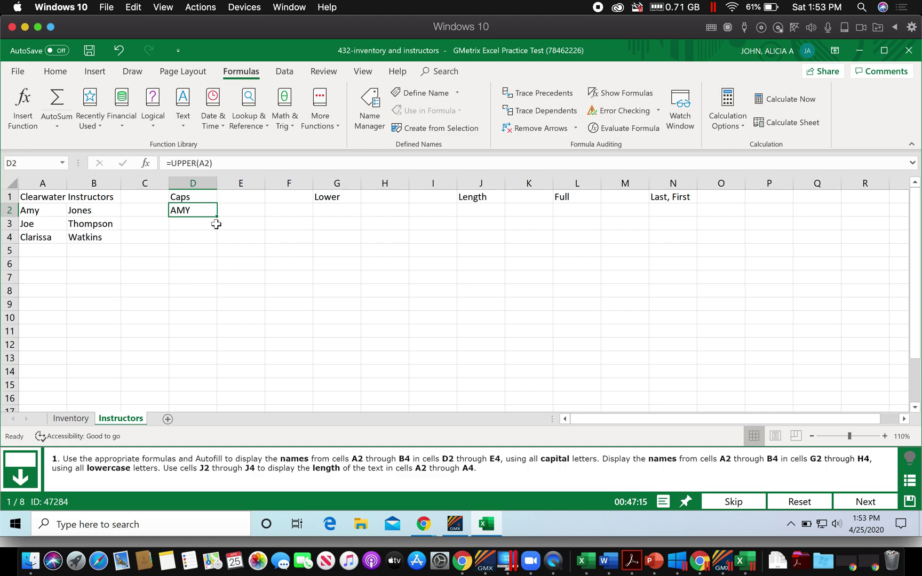
left_click_drag(217, 216, 257, 218)
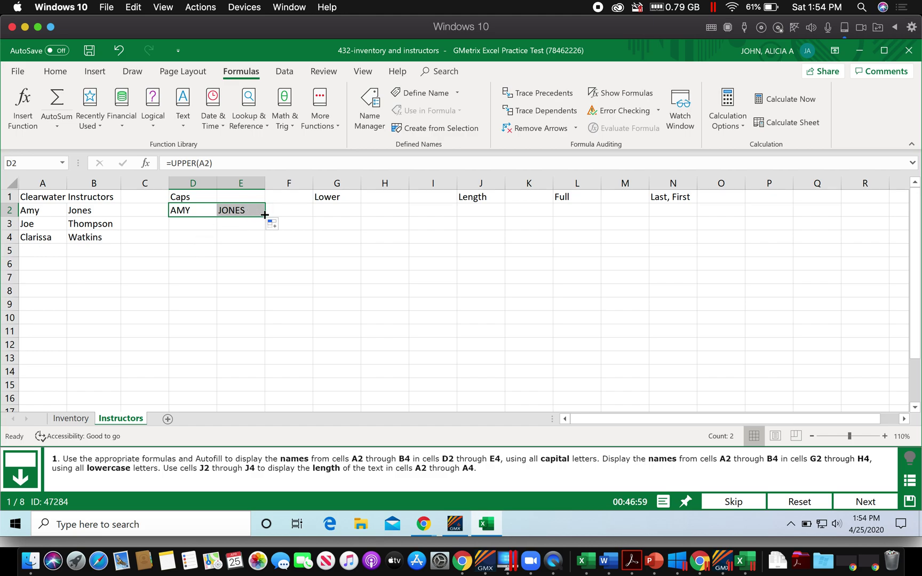
left_click_drag(266, 216, 265, 244)
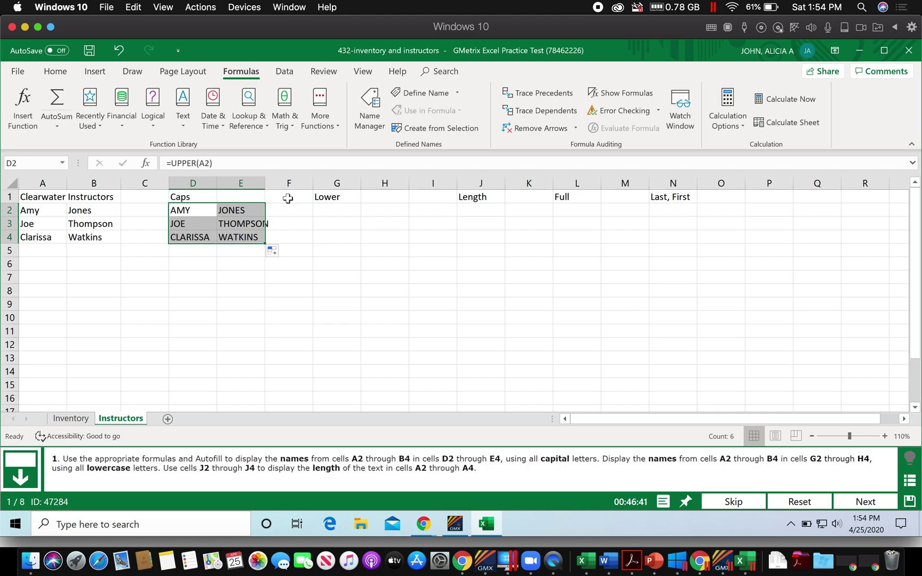
Insert a LOWER function referencing A2 in cell G2 and autofill it across to column H and down through row 4
left_click(340, 211)
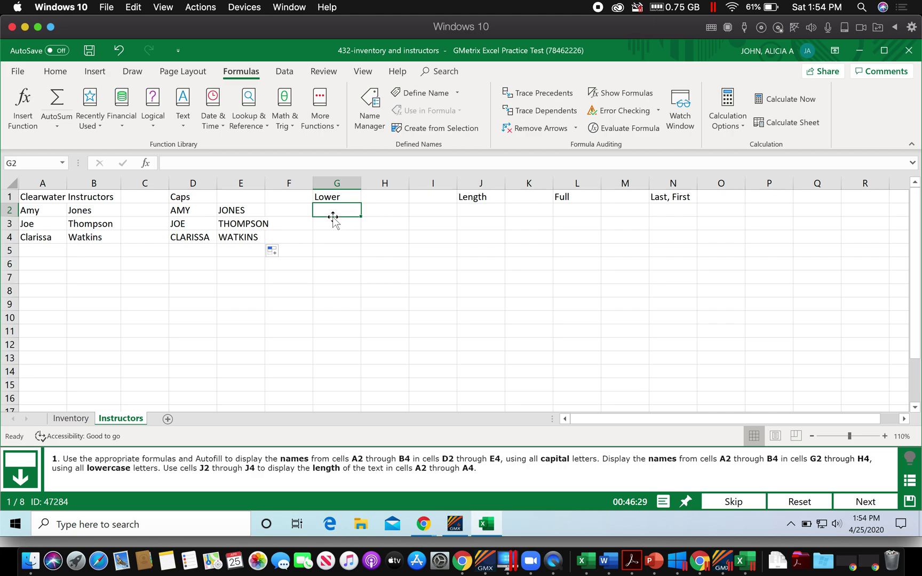
left_click(181, 121)
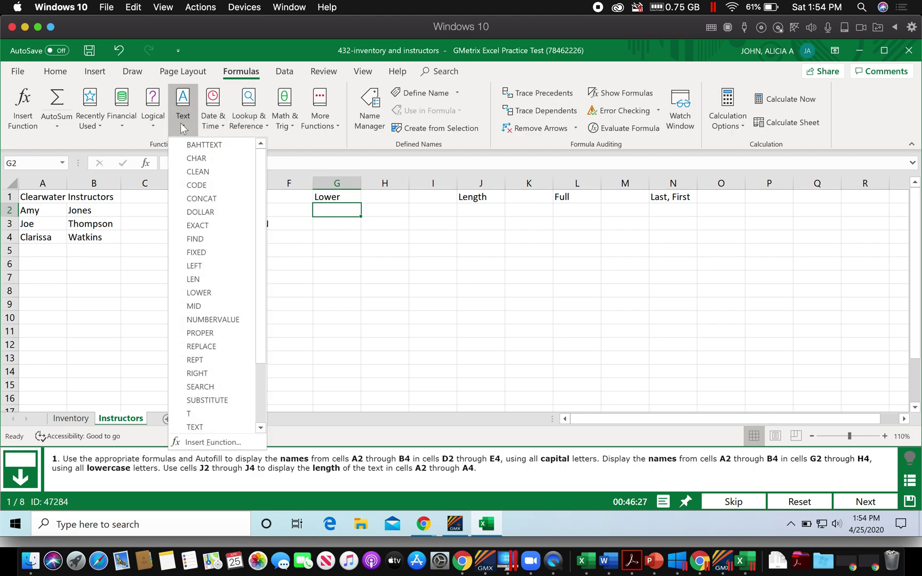
left_click(199, 293)
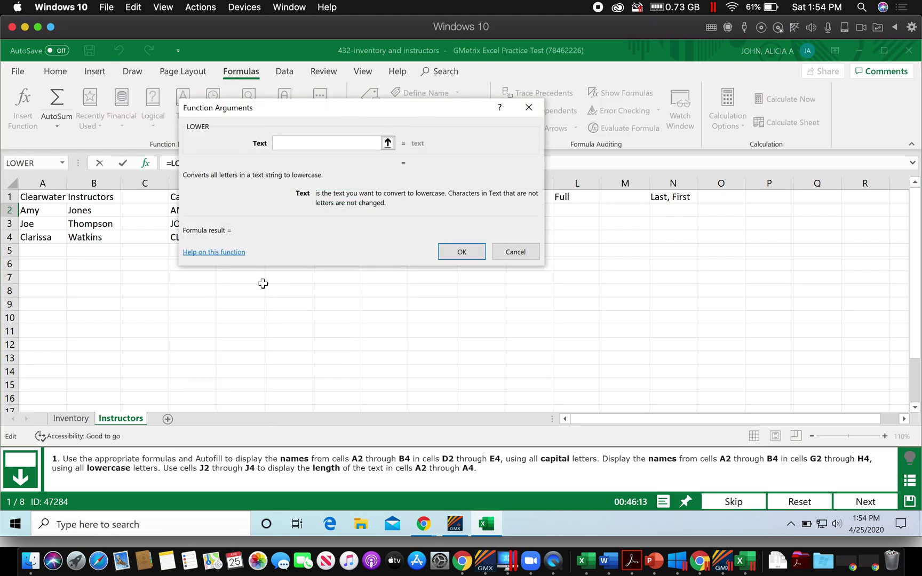
left_click(387, 143)
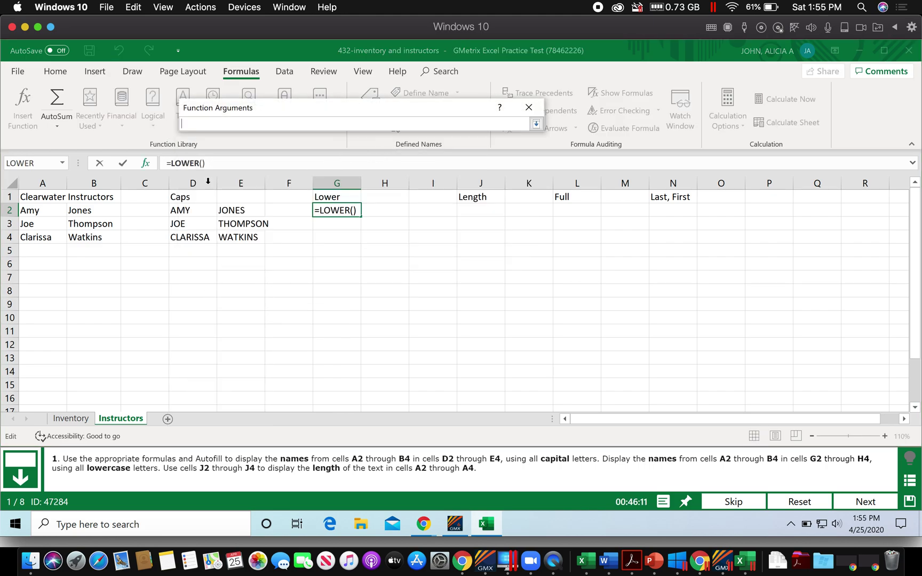
left_click(47, 211)
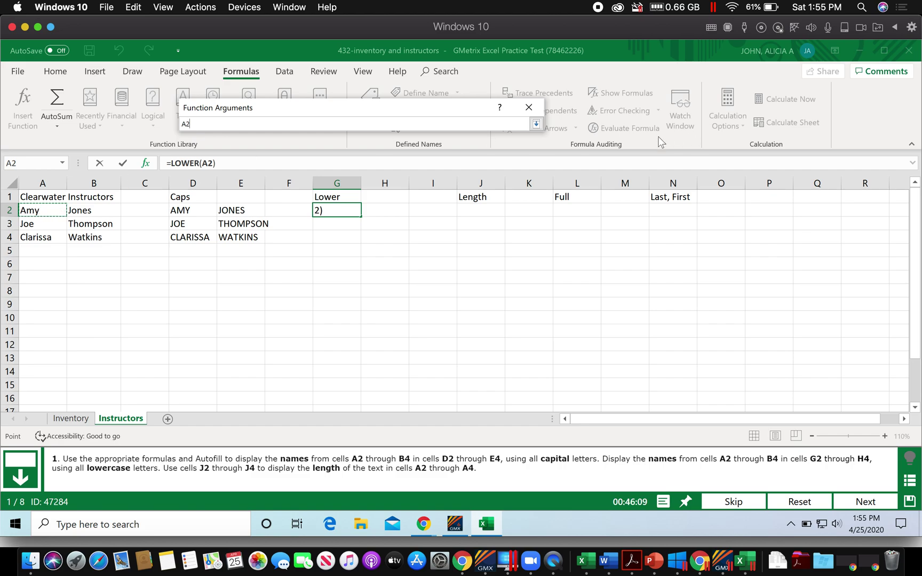
left_click(536, 125)
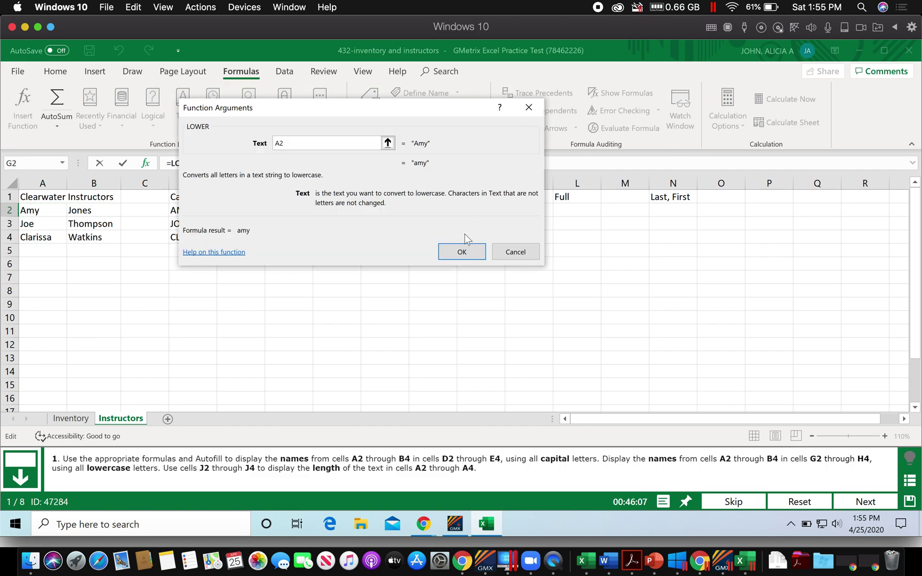
left_click(461, 252)
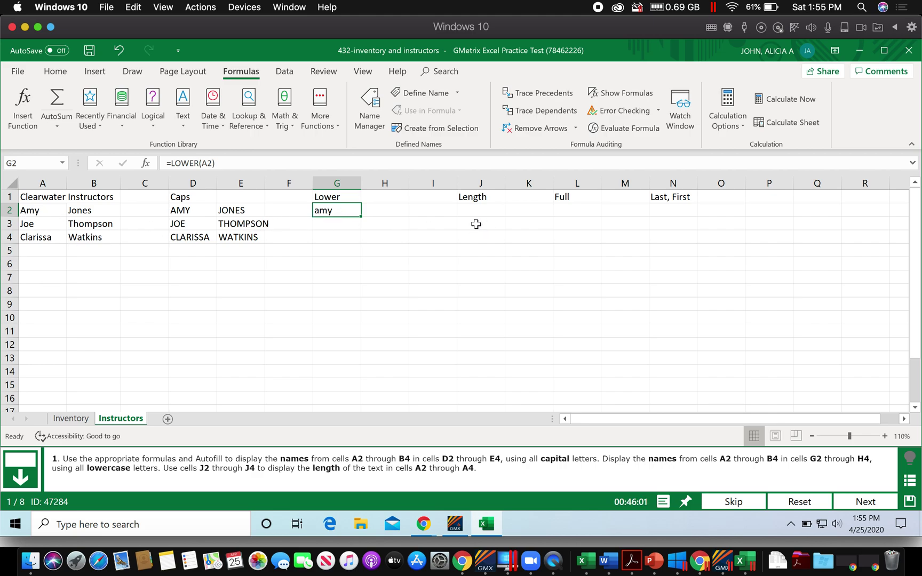
left_click_drag(361, 216, 406, 217)
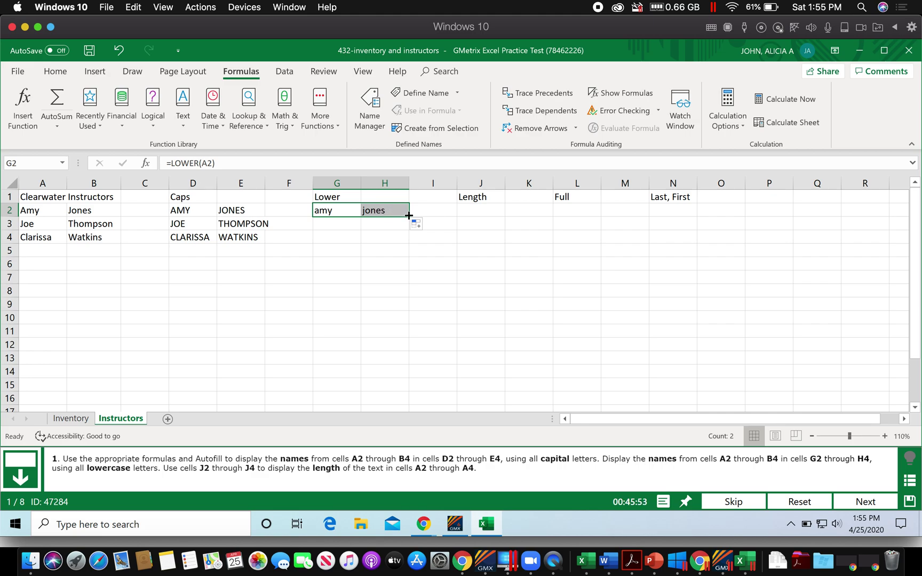
left_click_drag(409, 216, 409, 244)
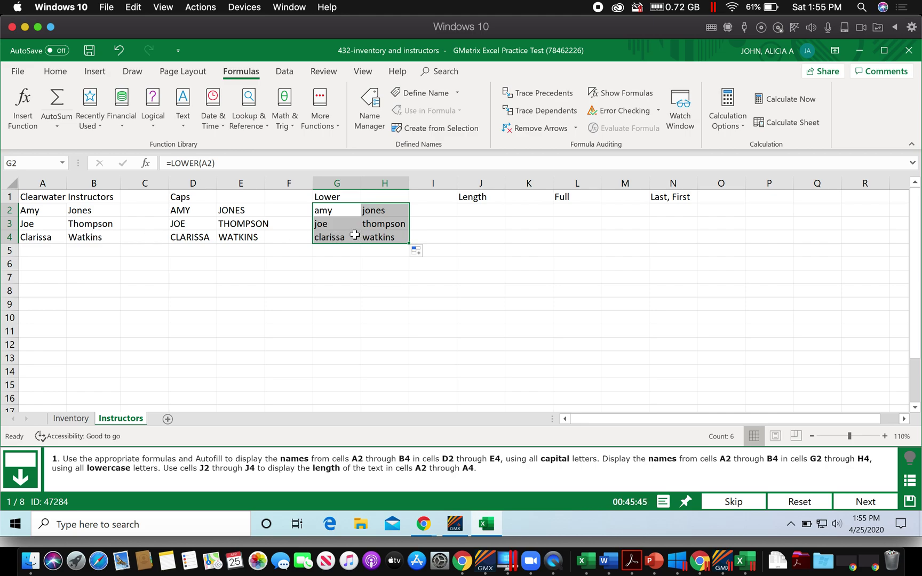
Insert a LEN function referencing A2 in cell J2 and autofill it down through J4
left_click(332, 475)
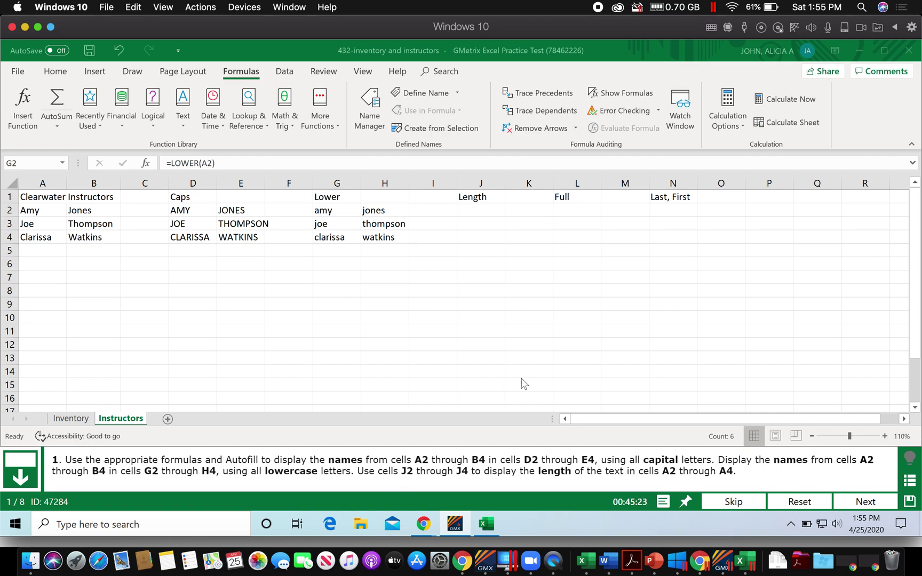
left_click(474, 208)
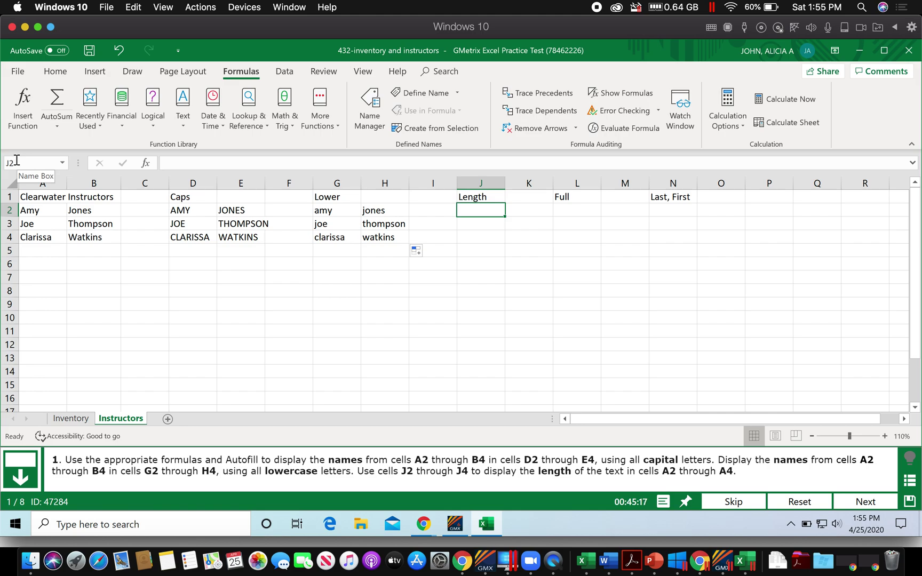
left_click(186, 129)
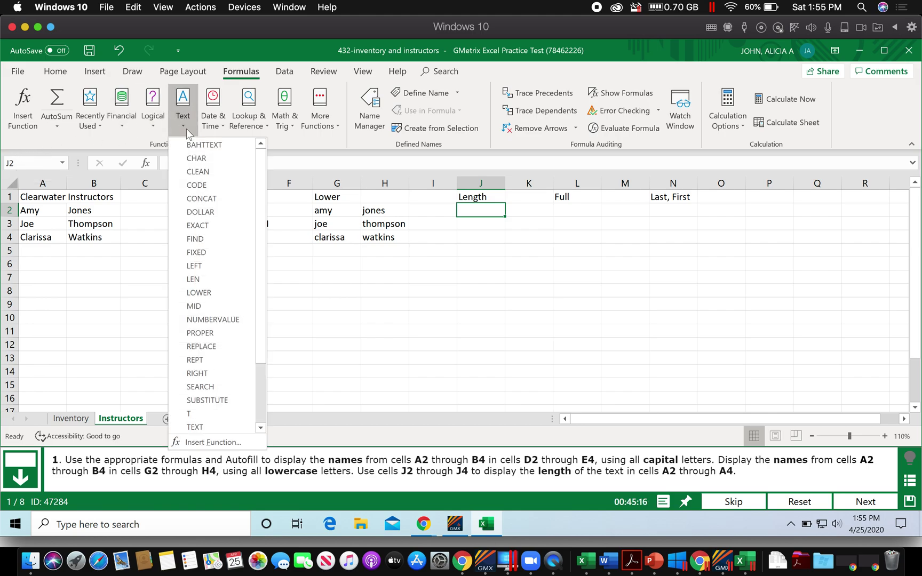
left_click(202, 278)
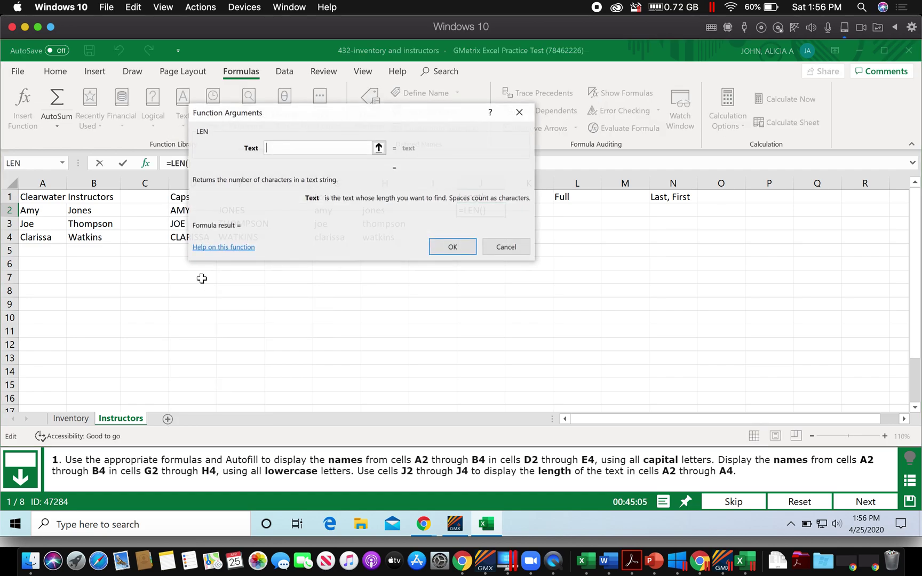
left_click(379, 148)
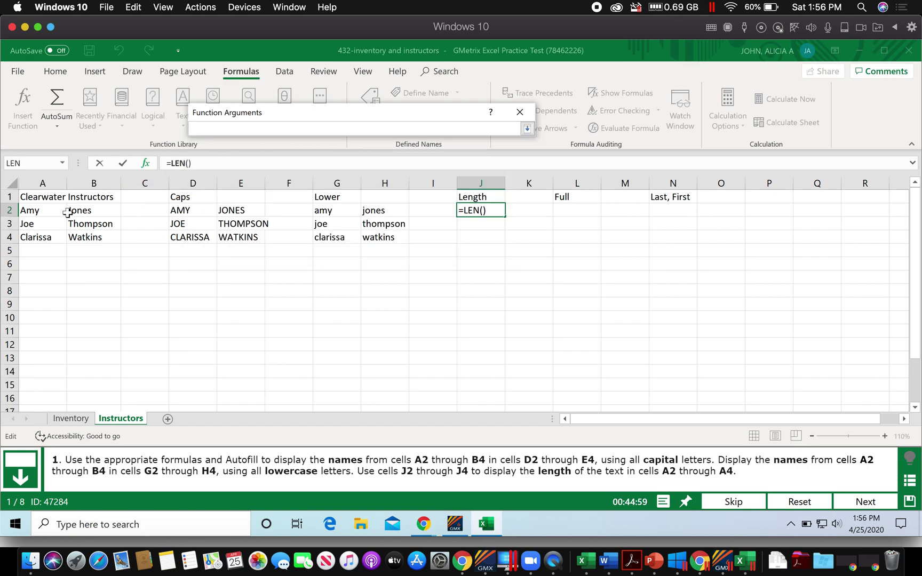
left_click(37, 211)
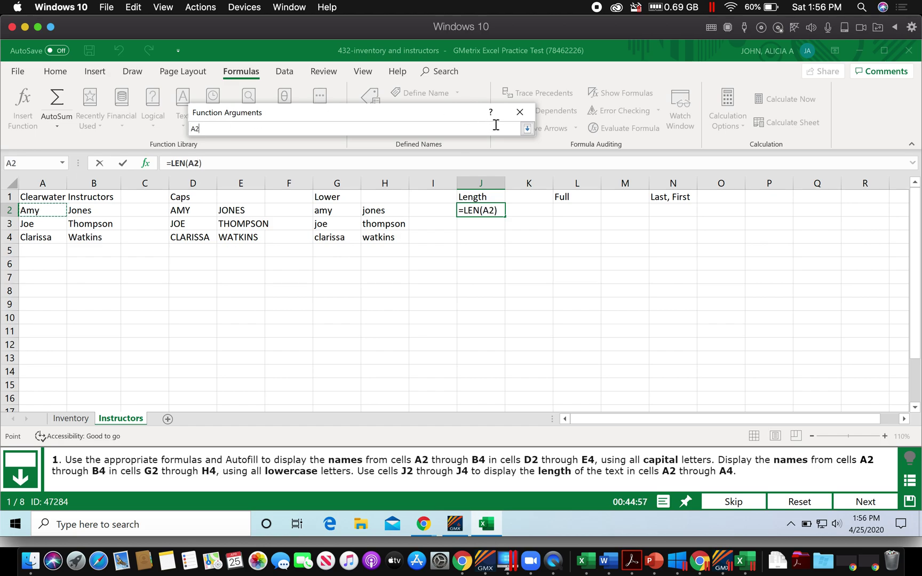
left_click(527, 128)
left_click(453, 247)
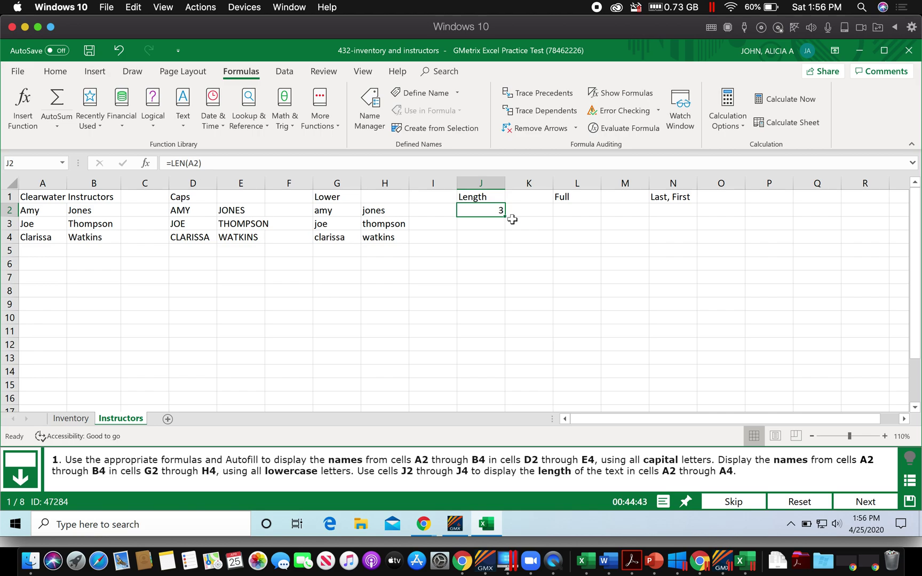
left_click_drag(504, 216, 504, 243)
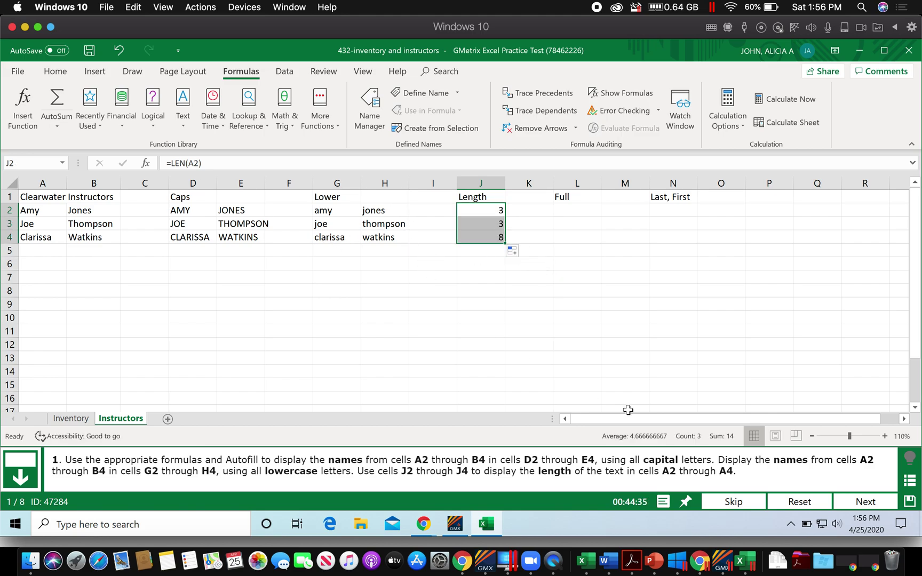
Advance to question 2 and enter the formula =B8*TaxRate in cell B9 of the Table sheet
left_click(869, 503)
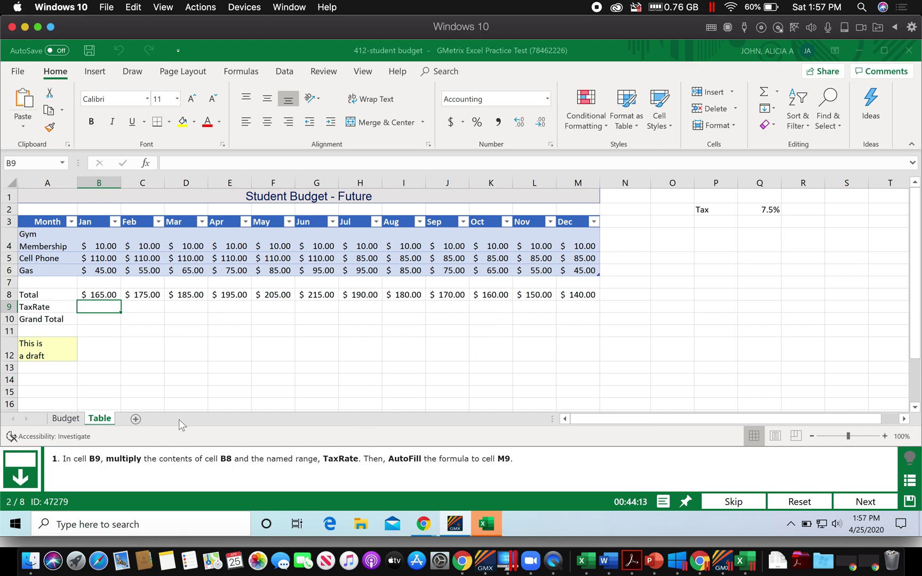
left_click(99, 310)
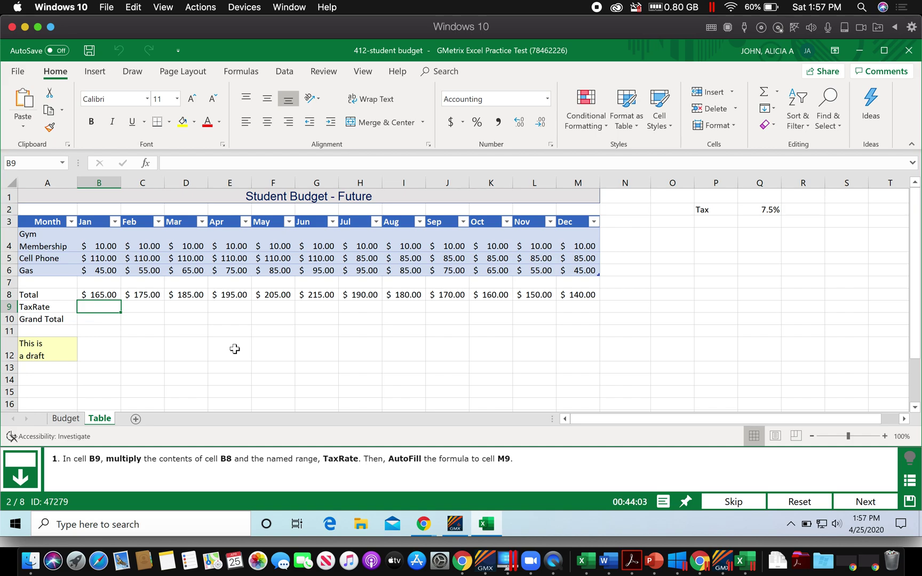
type("=")
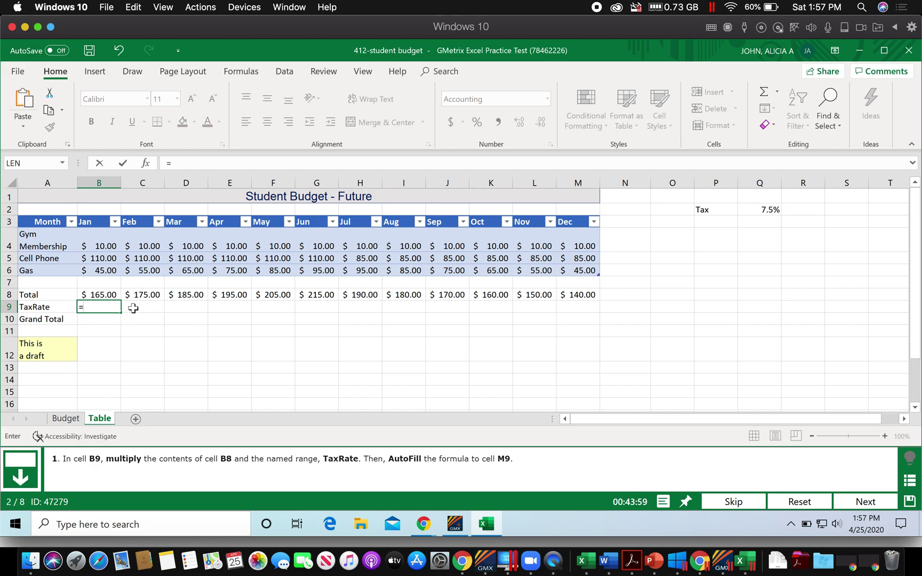
left_click(103, 295)
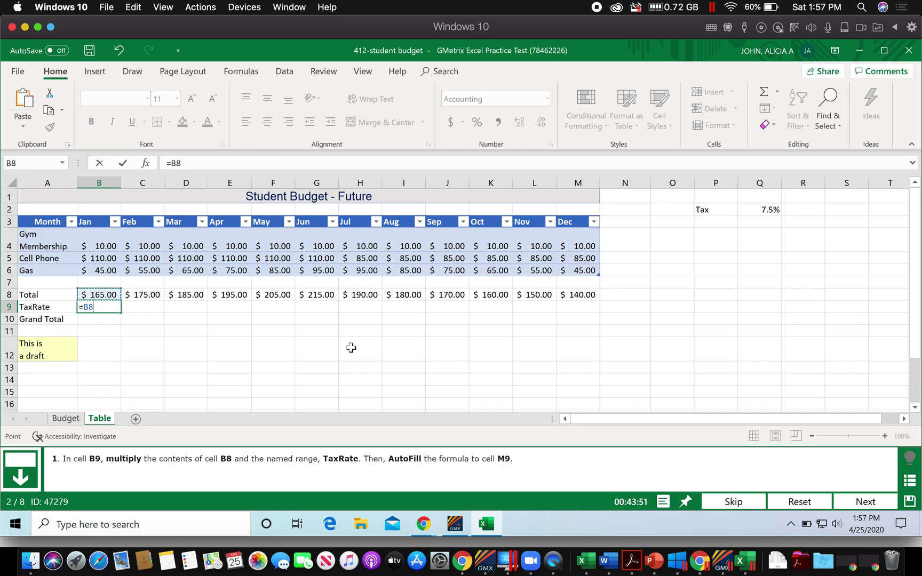
type("*")
type("Tax")
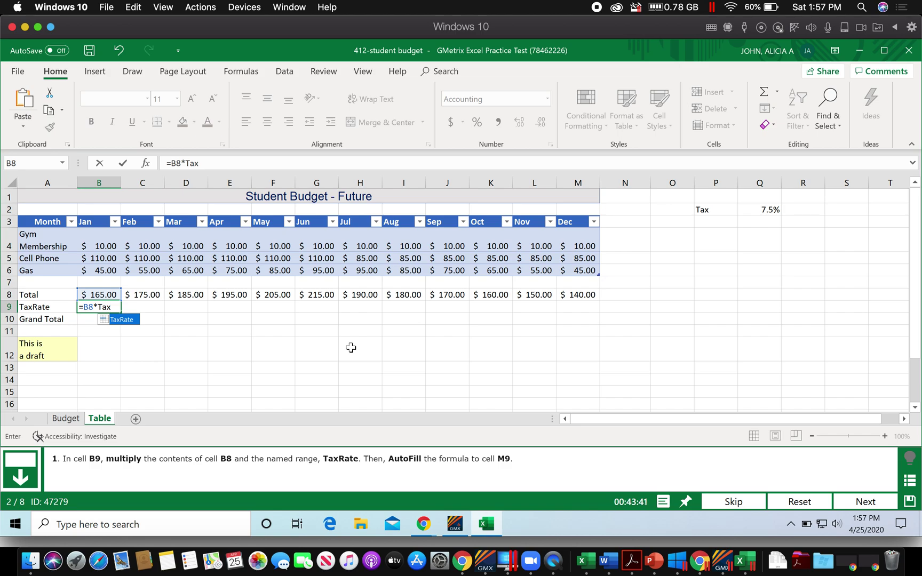
type("Rate")
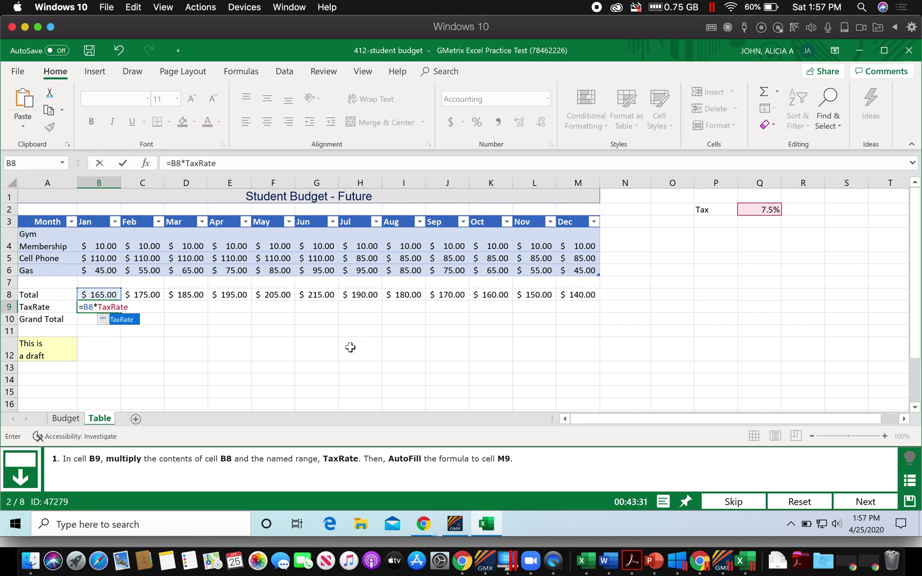
key("Return")
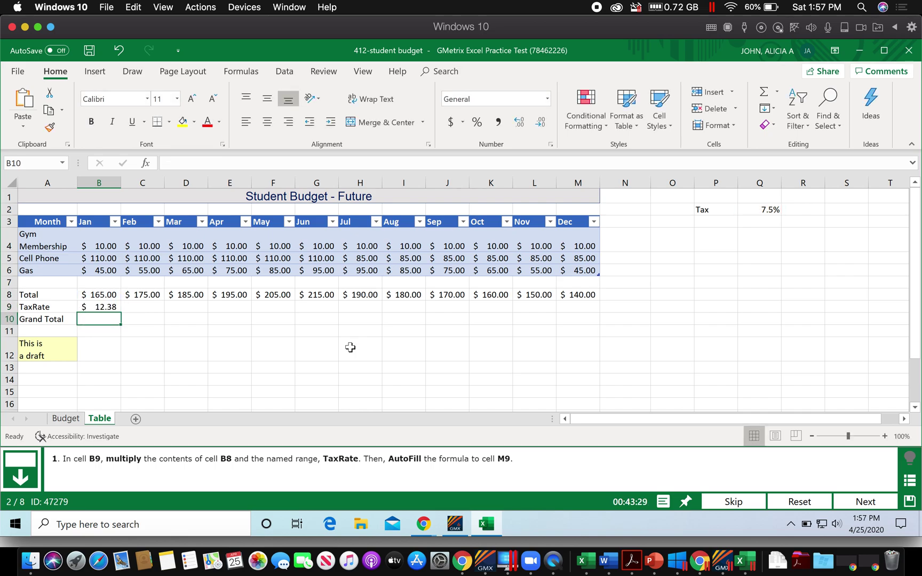
Autofill the TaxRate formula from B9 across to M9 and advance to question 3
left_click(103, 306)
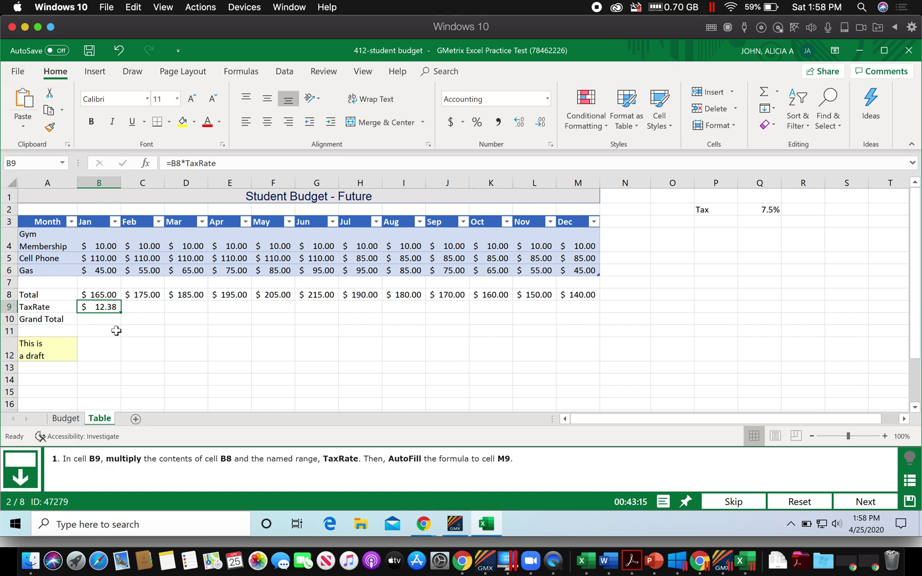
left_click_drag(121, 314, 581, 321)
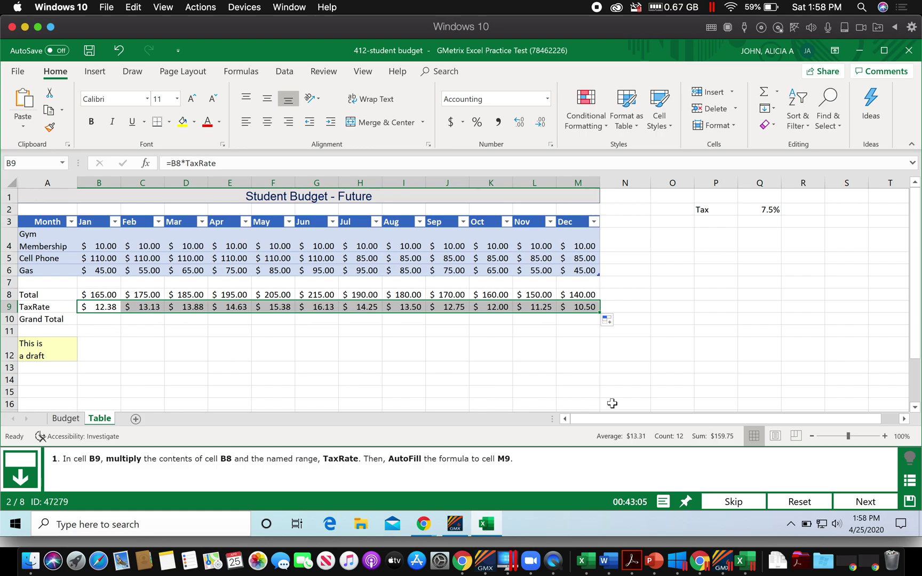
left_click(865, 502)
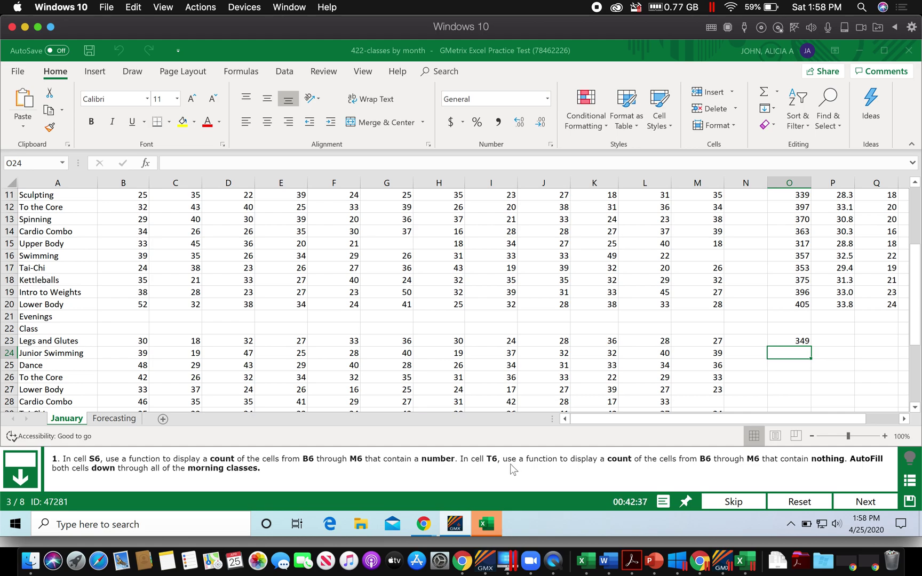
Insert a COUNT function in cell S6 of the January sheet that counts the numbers in B6:M6
left_click(812, 436)
left_click(812, 436)
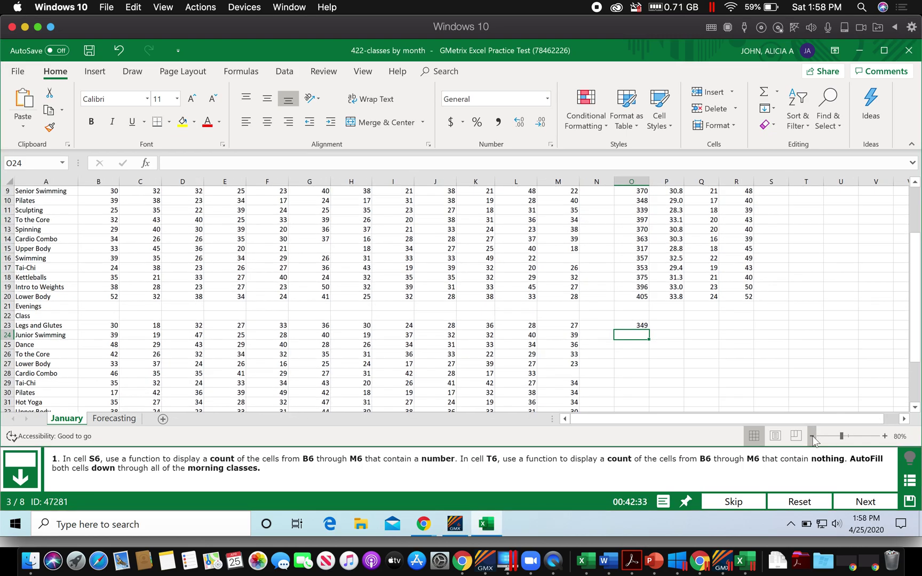
left_click(813, 437)
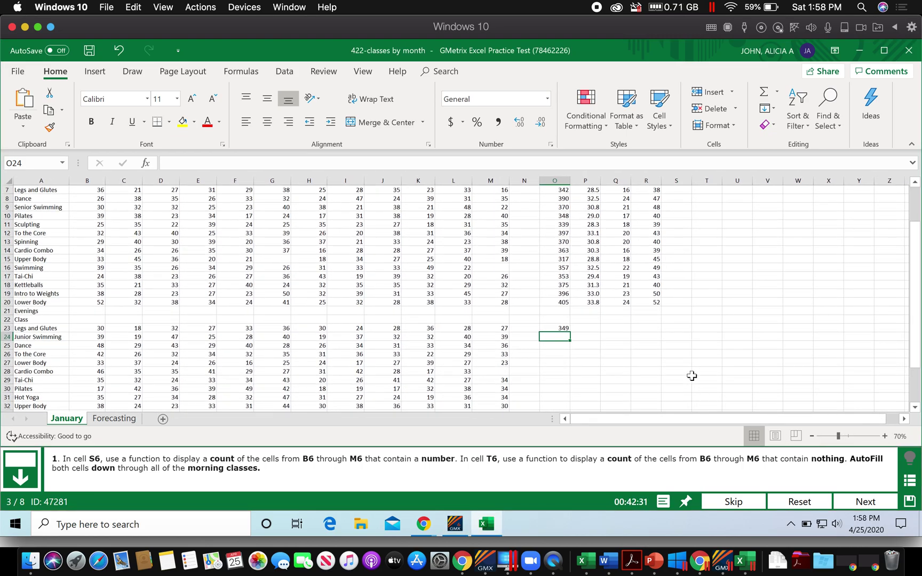
scroll(692, 376, "up", 2)
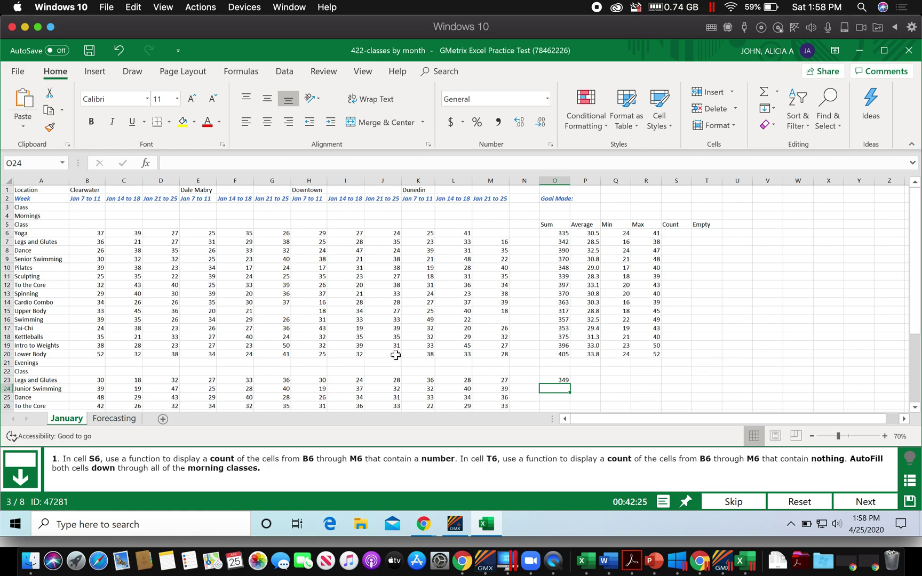
left_click(29, 161)
type("s6")
key("Return")
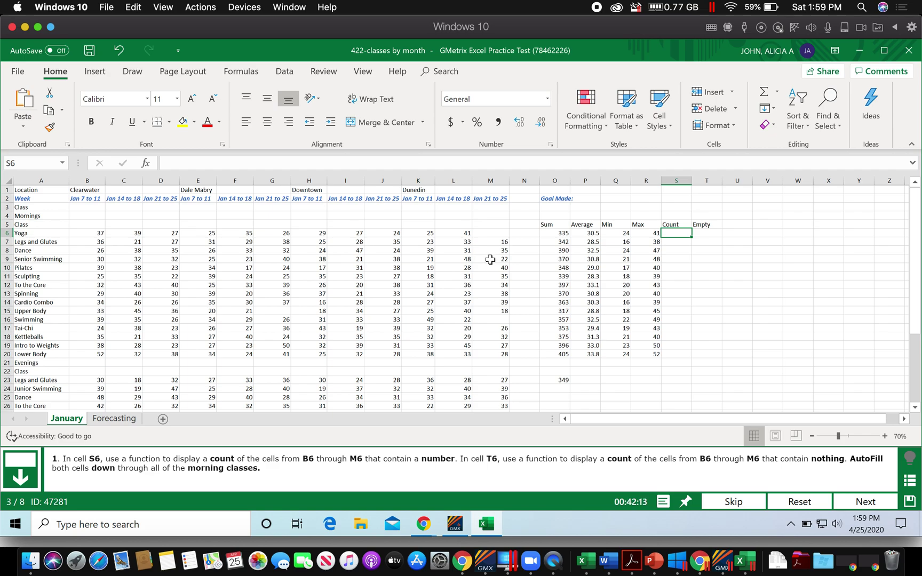
left_click(243, 73)
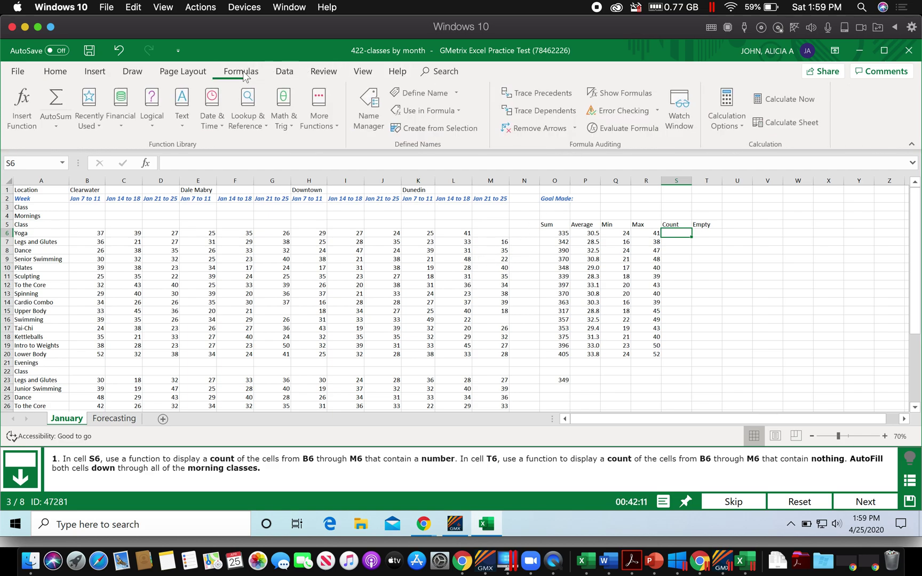
left_click(57, 128)
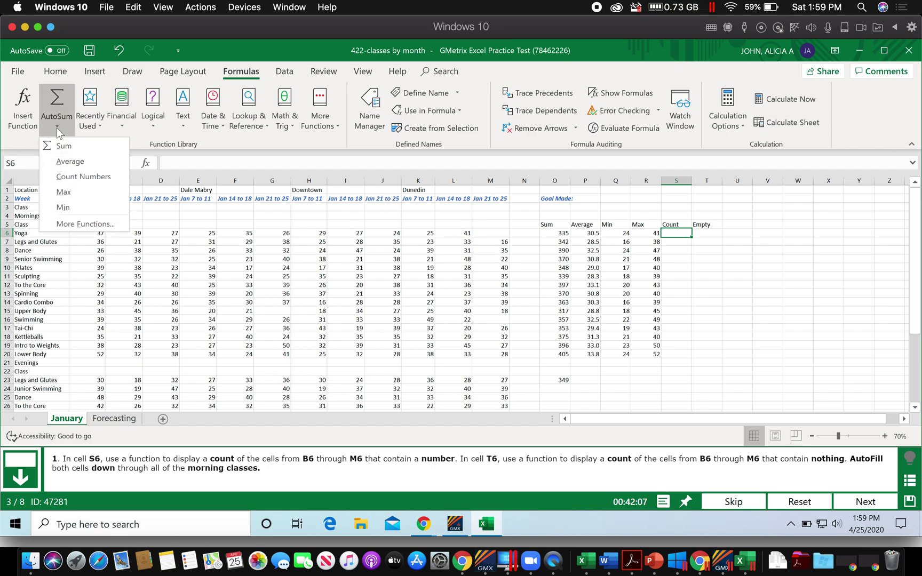
left_click(83, 177)
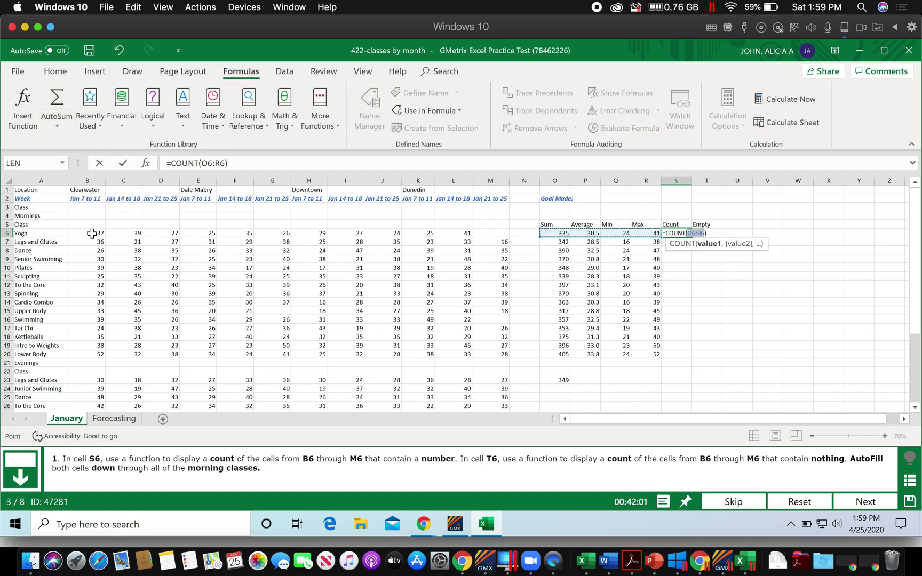
left_click_drag(92, 234, 492, 235)
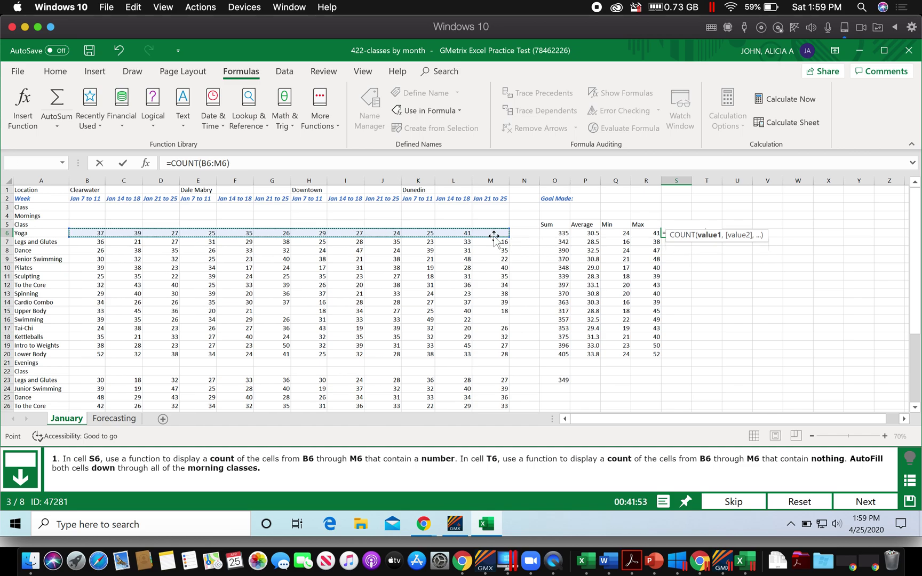
key("Return")
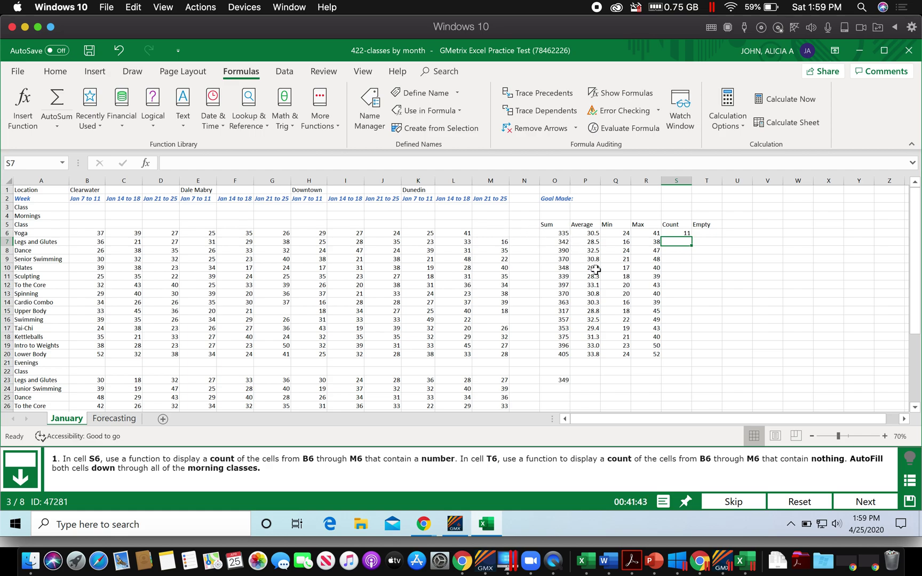
Search the function library for "count" and insert the COUNTBLANK function in cell T6
left_click(710, 235)
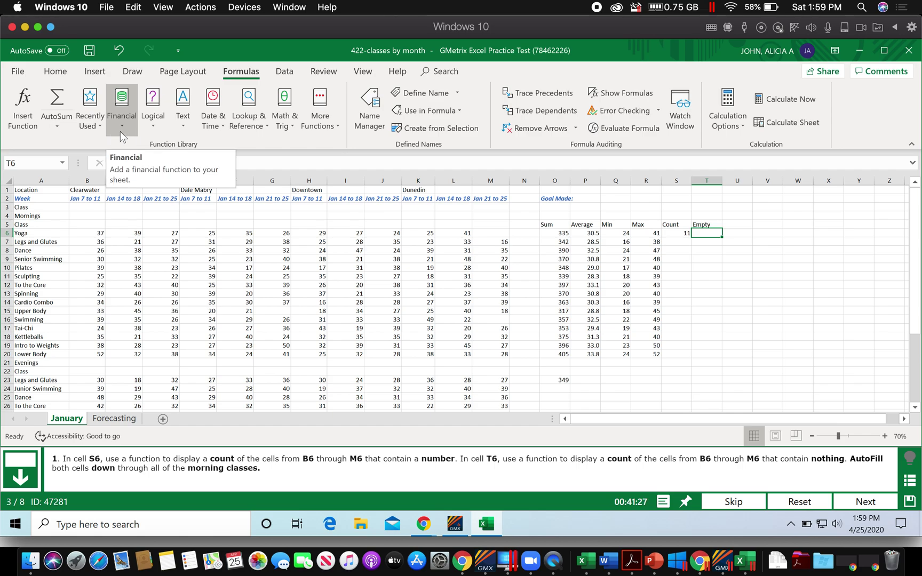
left_click(57, 129)
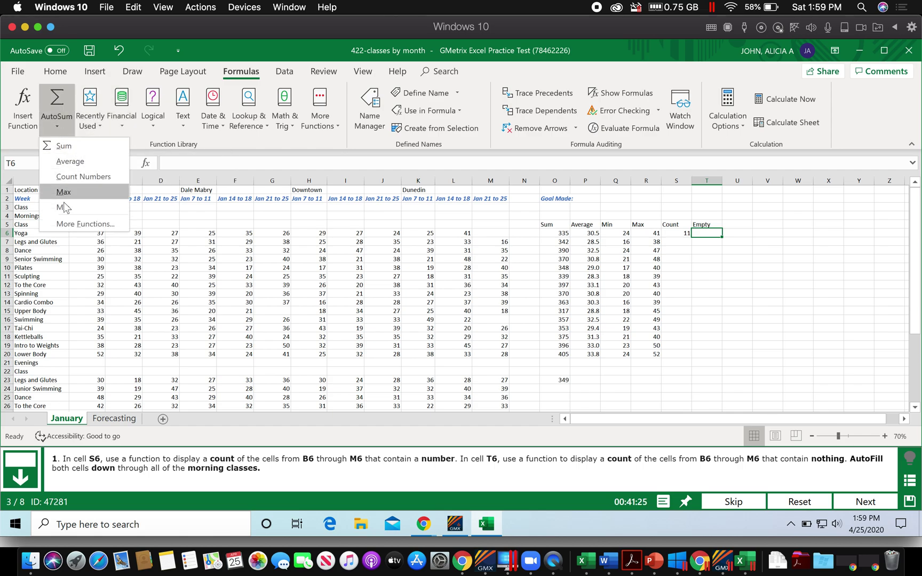
left_click(68, 223)
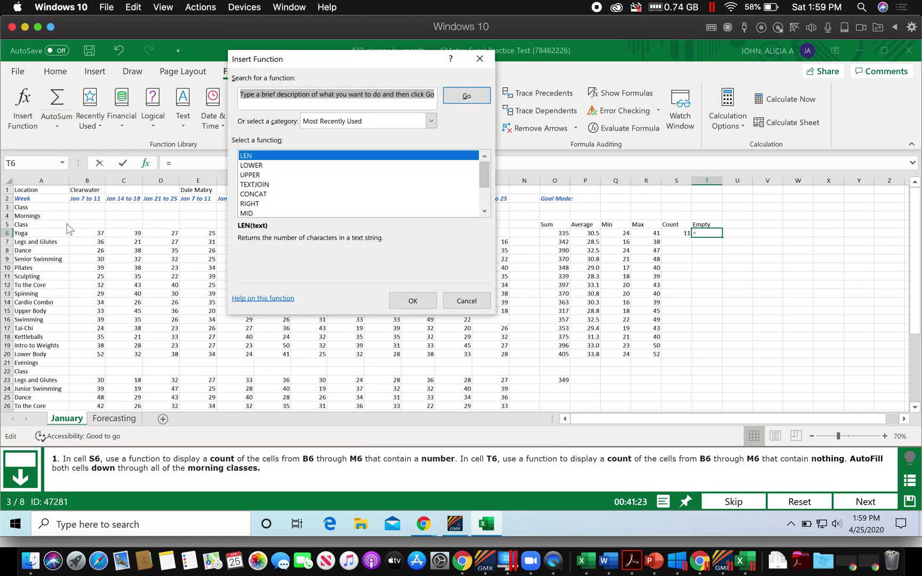
type("count")
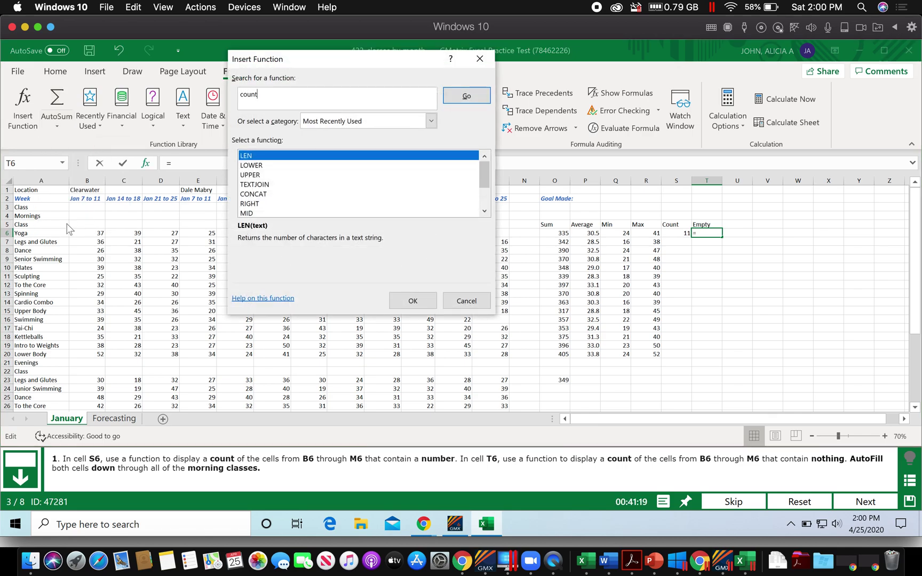
left_click(459, 97)
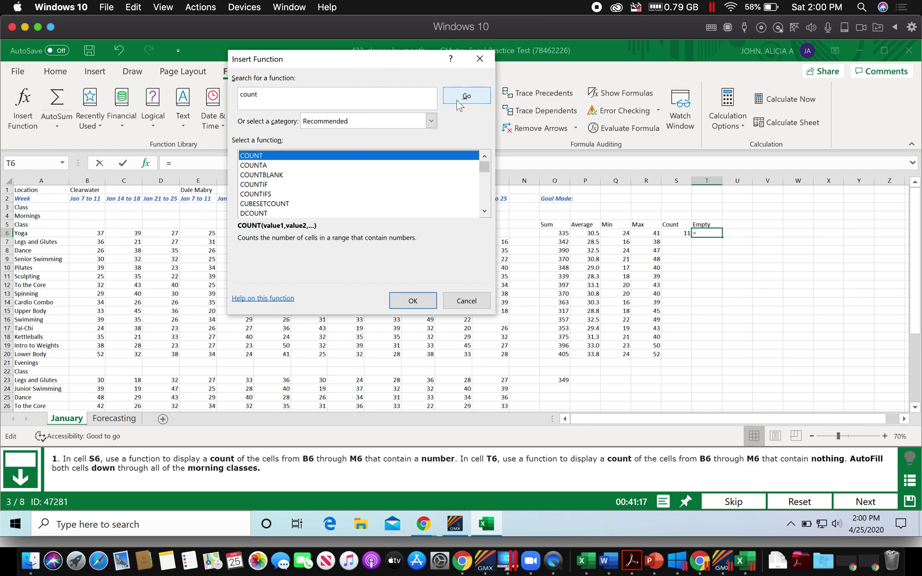
left_click(265, 175)
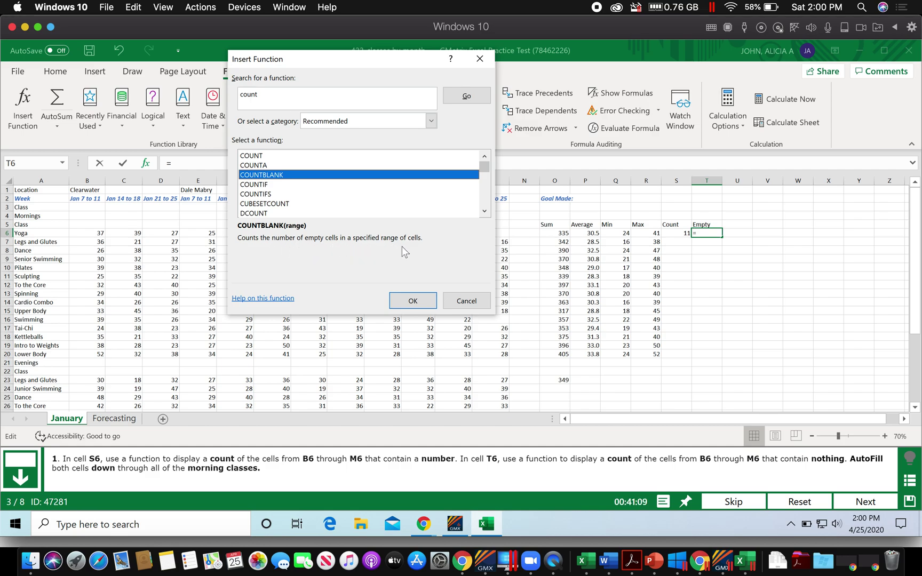
left_click(413, 301)
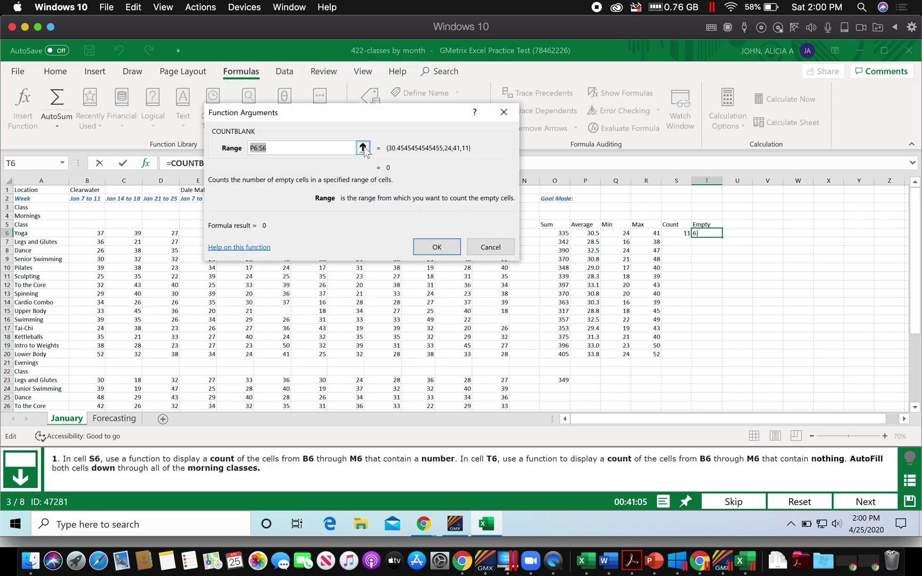
Set the COUNTBLANK range argument to B6:M6 and apply the function
left_click(362, 148)
left_click(87, 234)
left_click_drag(87, 234, 330, 235)
left_click_drag(362, 236, 499, 236)
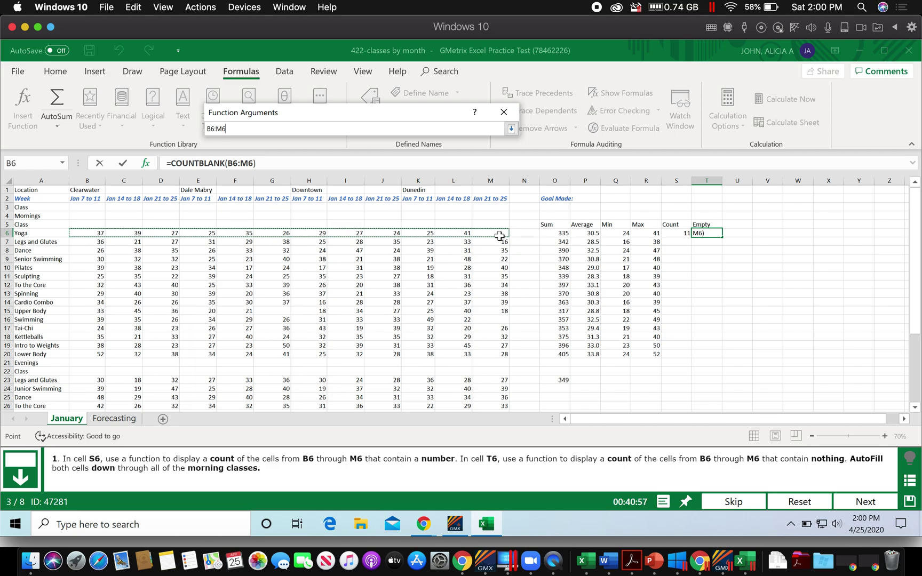
key("Return")
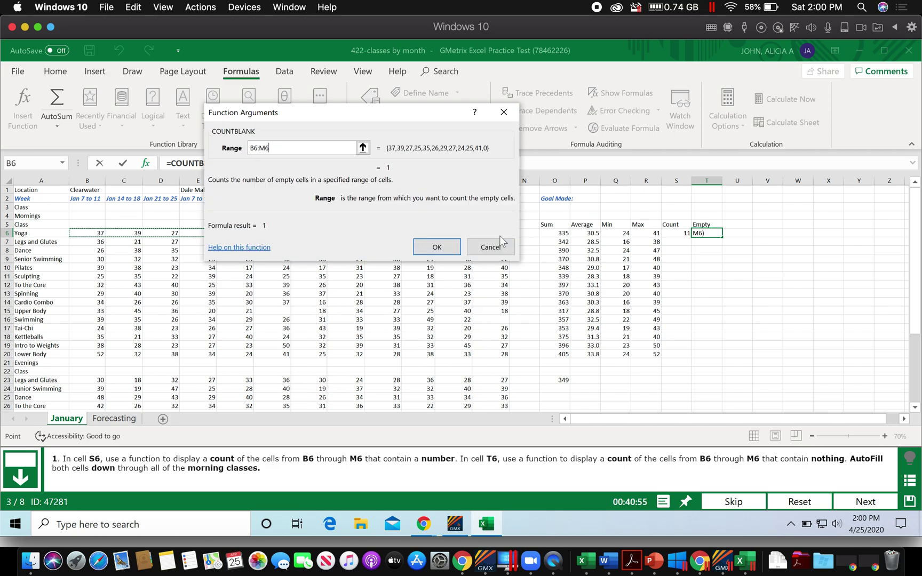
left_click(434, 247)
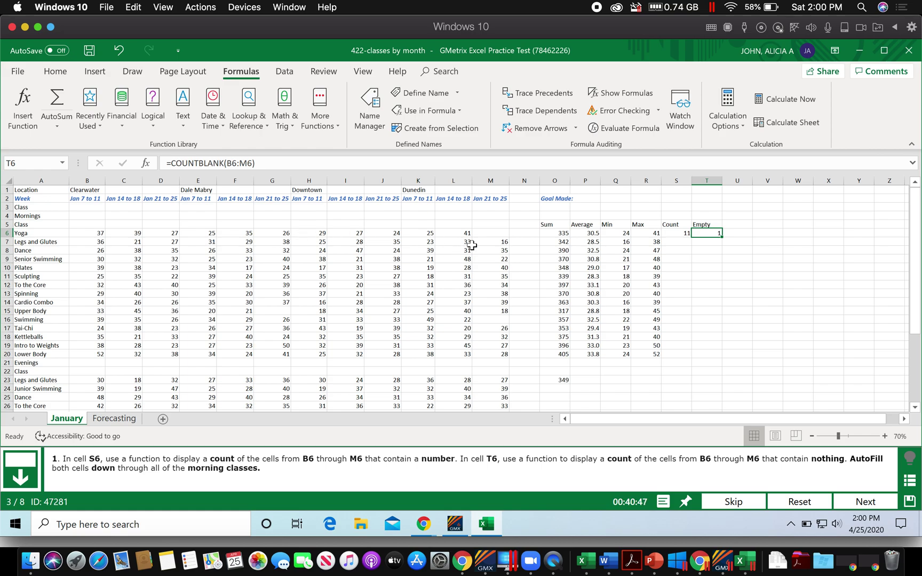
Autofill the Count and Empty formulas in S6:T6 down through row 20 for all morning classes
left_click(674, 233)
left_click(688, 253)
left_click_drag(675, 235, 711, 235)
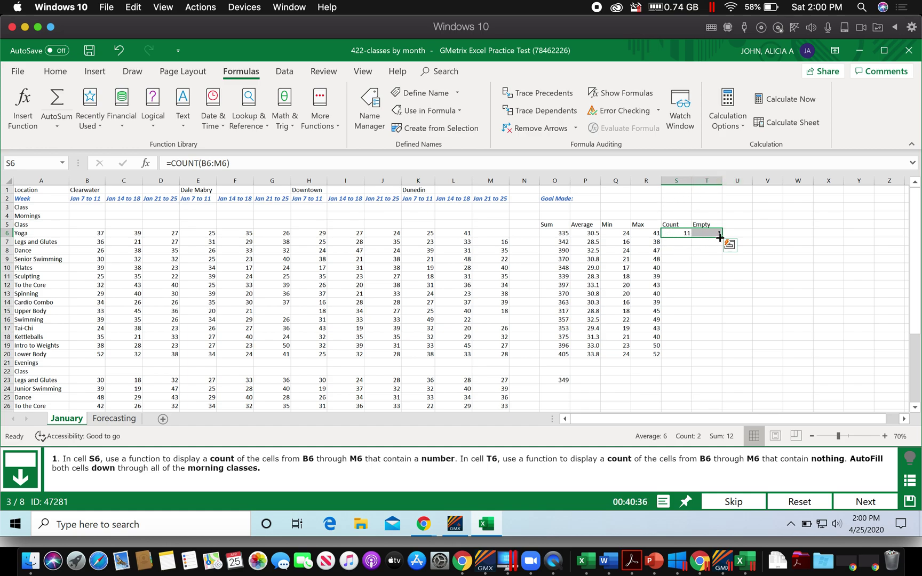
left_click_drag(722, 238, 721, 355)
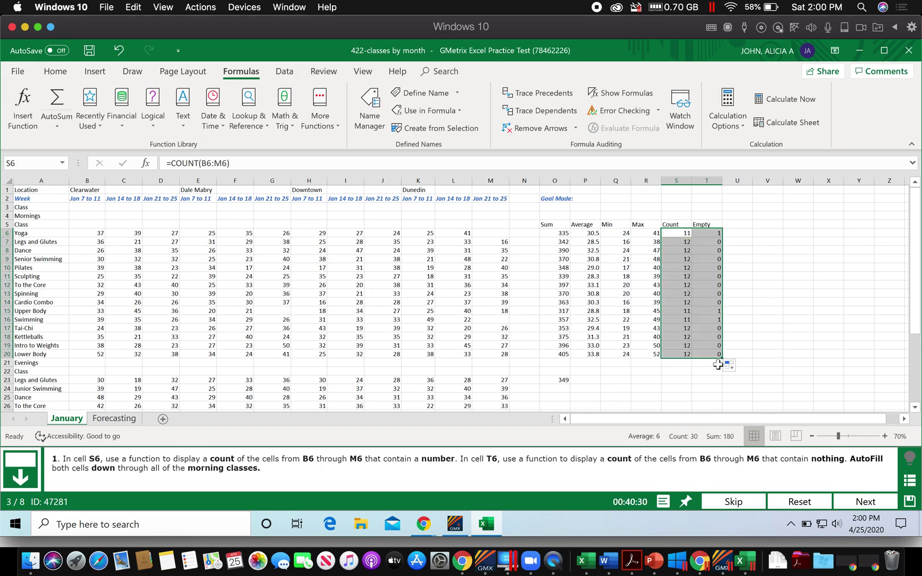
left_click(789, 363)
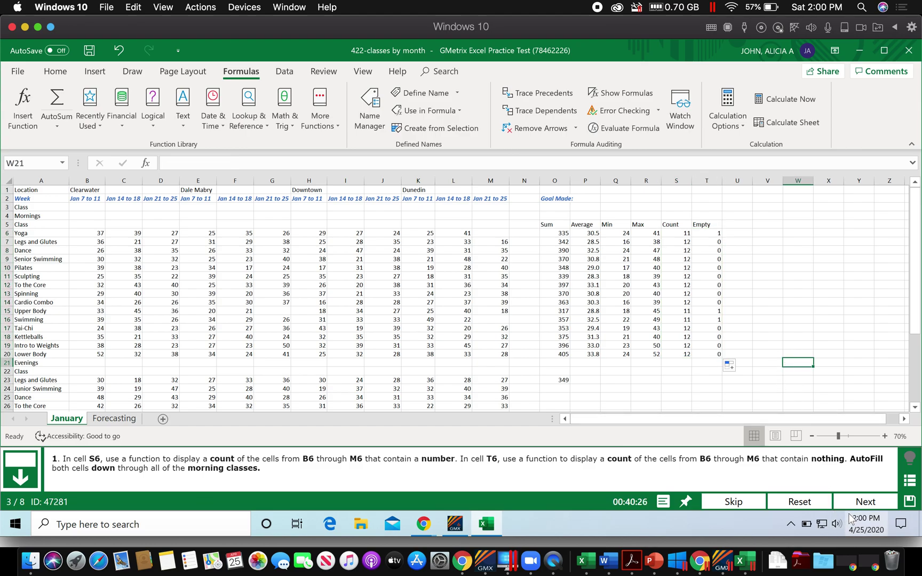
Advance to question 4 and insert a logical IF function in cell Q2 of the January sheet
left_click(862, 500)
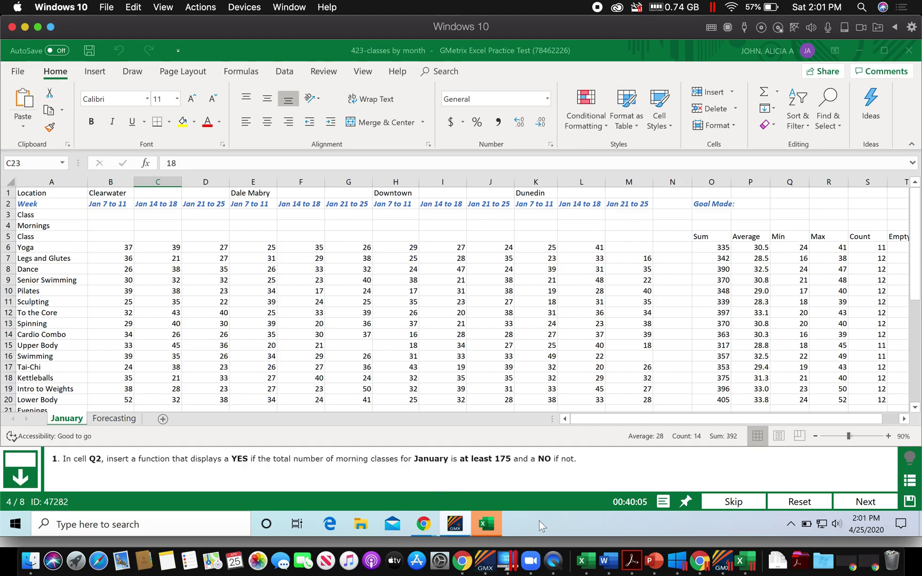
left_click(816, 436)
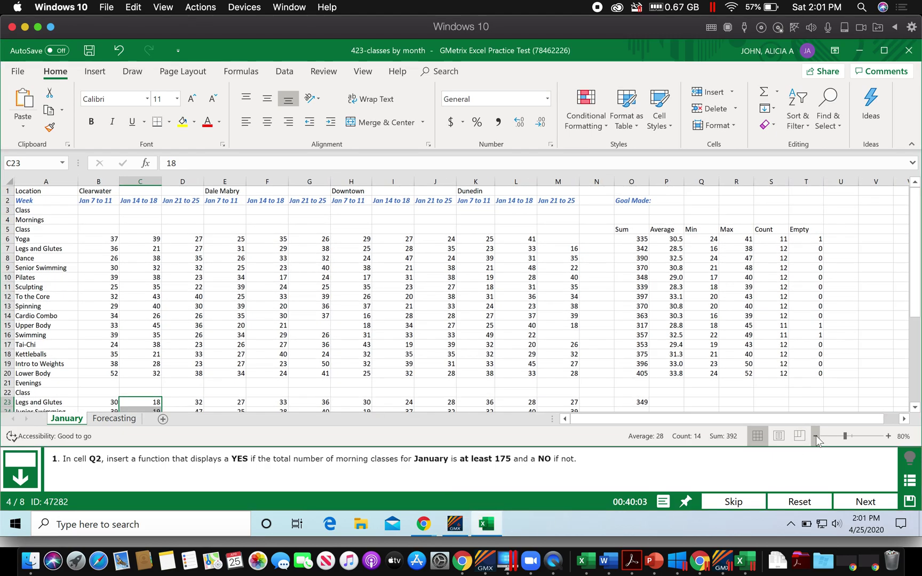
left_click(816, 435)
scroll(809, 336, "up", 3)
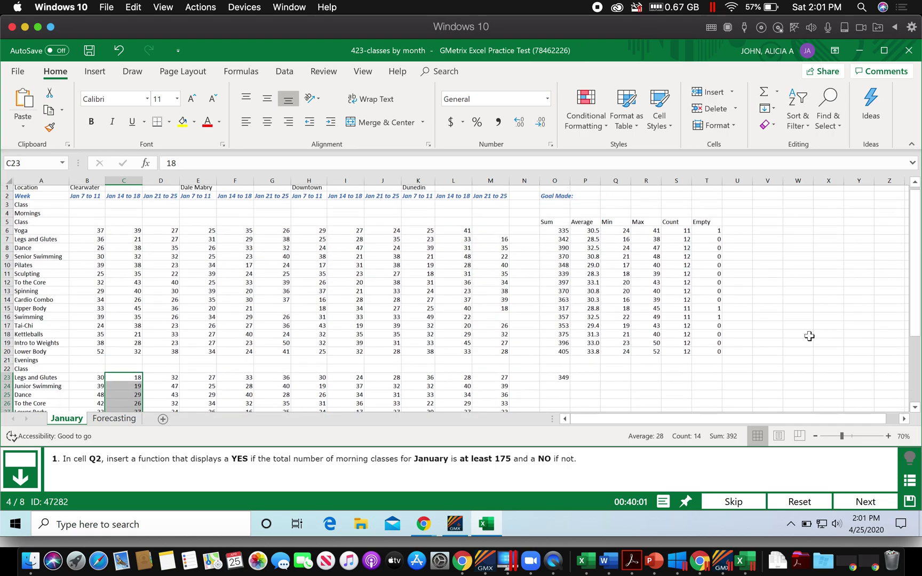
left_click(888, 436)
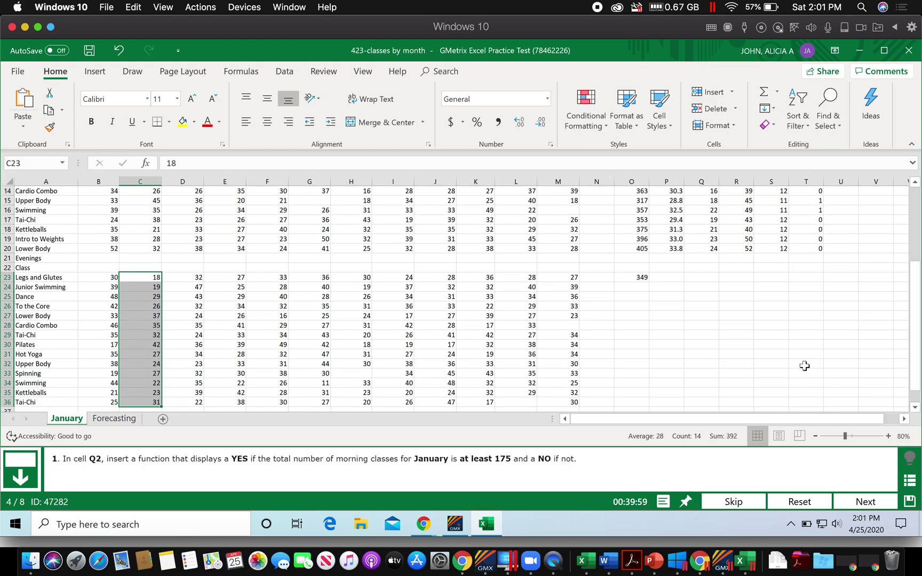
scroll(804, 367, "up", 4)
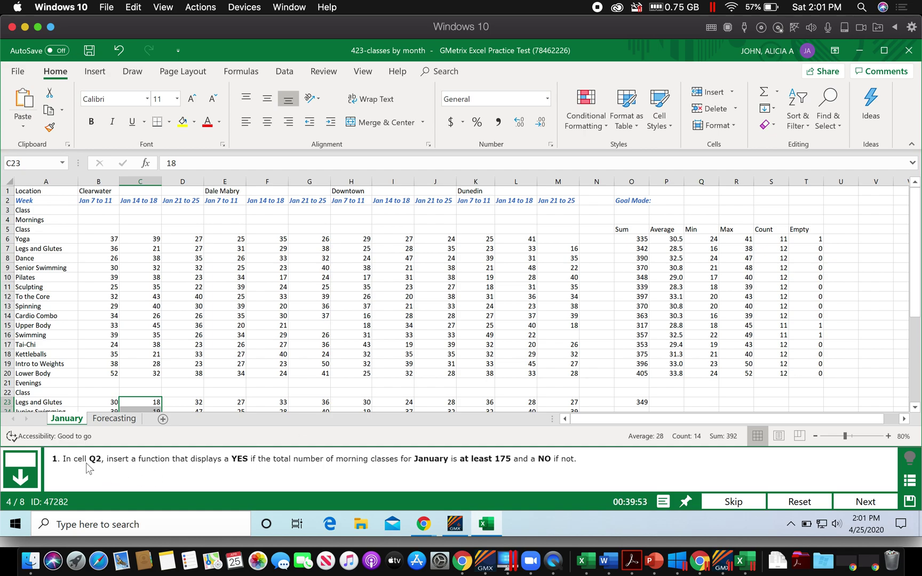
left_click(38, 162)
type("q2")
key("Return")
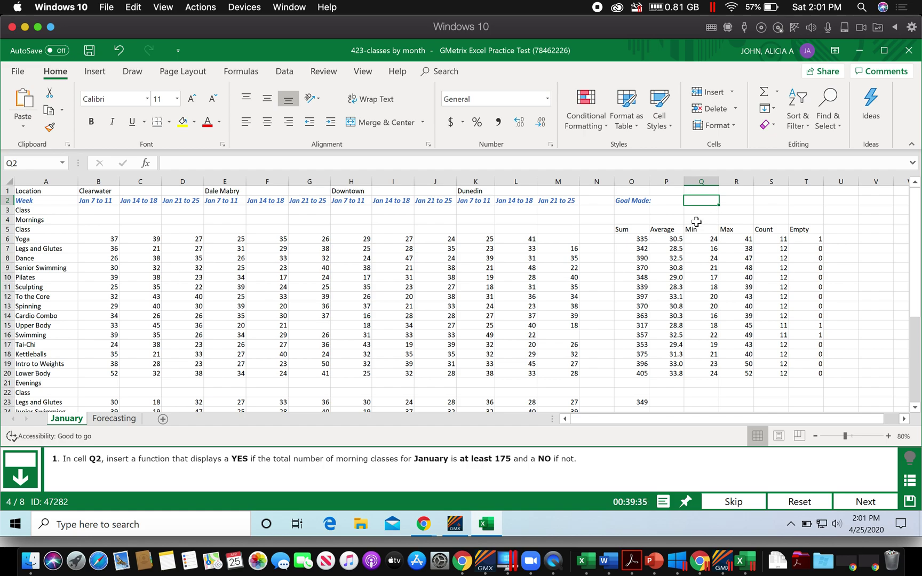
left_click(241, 75)
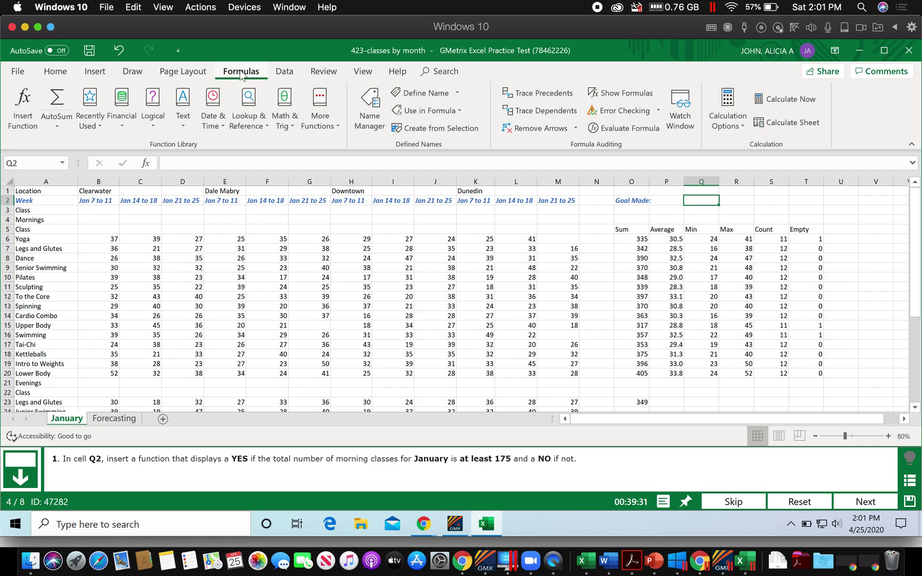
left_click(154, 128)
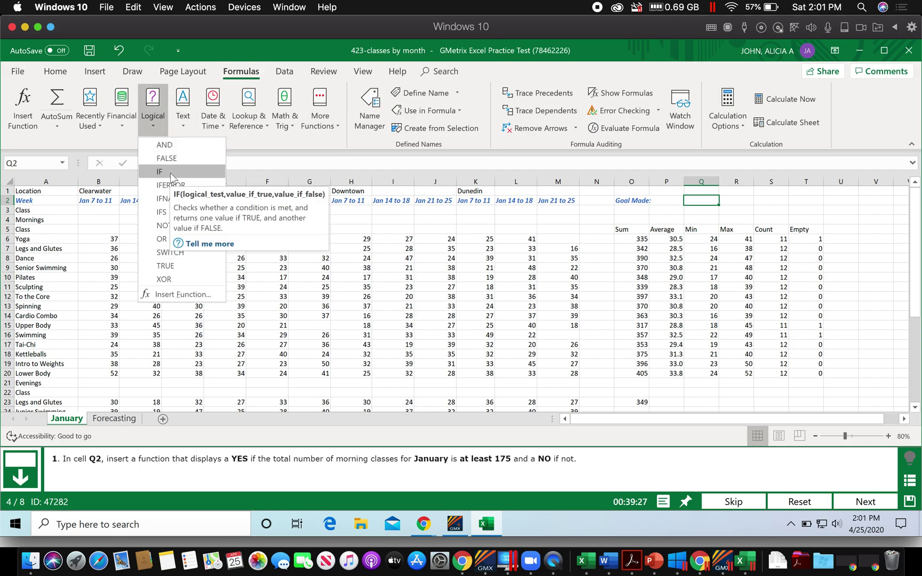
left_click(160, 171)
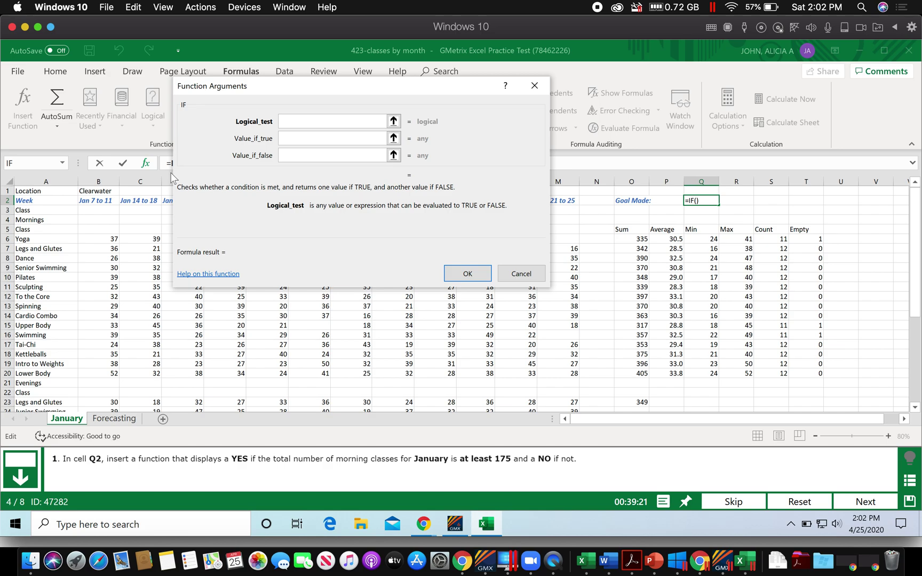
Set the IF function's logical test to SUM(S6:S20)>=175, covering the counts of all morning classes
type("SUM")
left_click(318, 137)
left_click(393, 122)
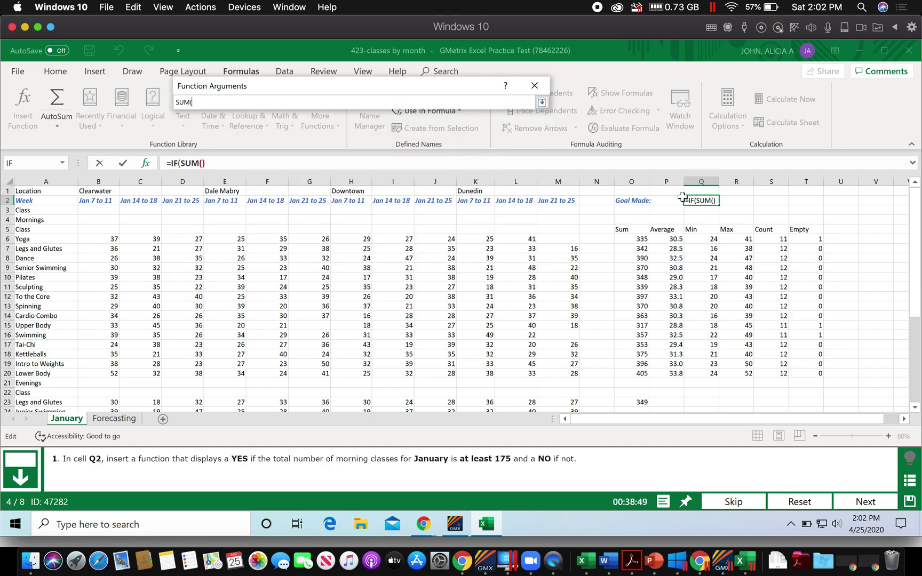
left_click(773, 239)
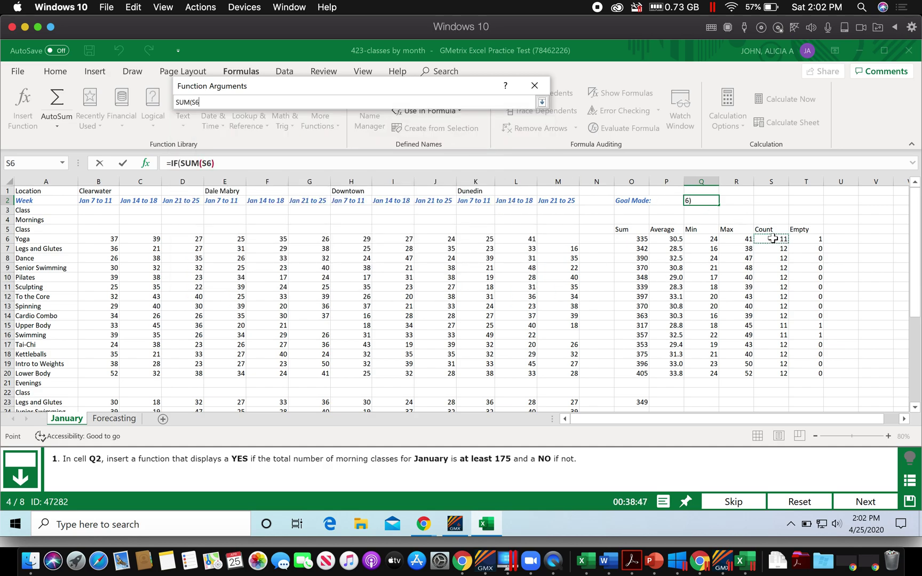
left_click_drag(772, 238, 768, 373)
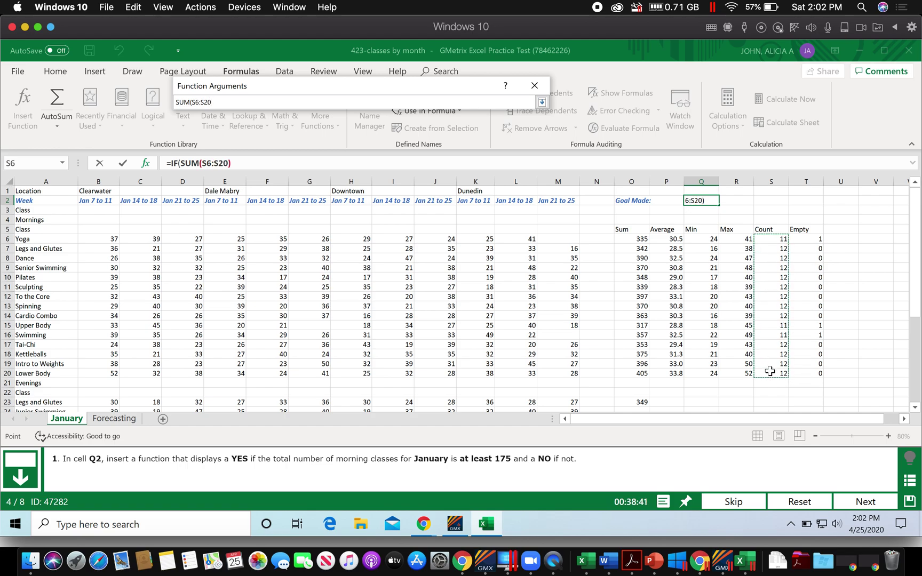
left_click(541, 101)
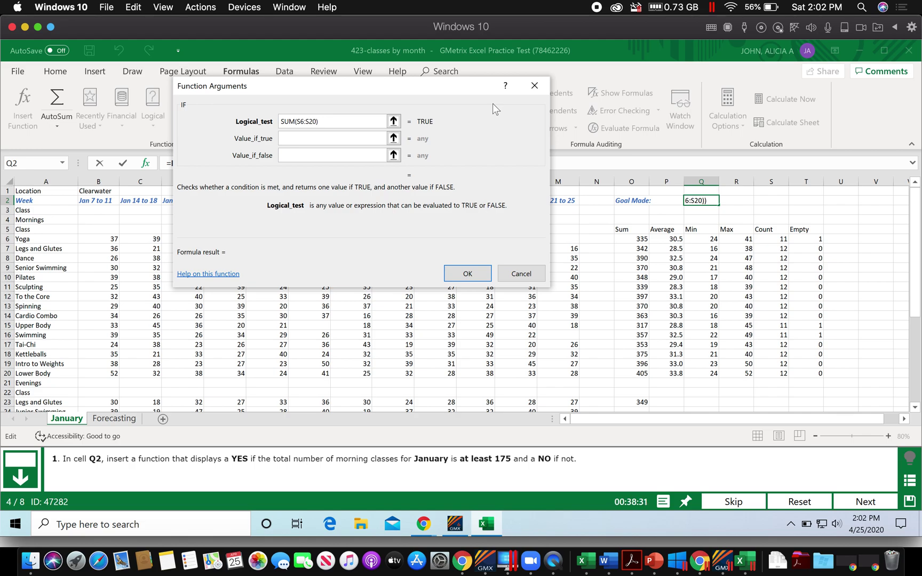
type(">=175")
Complete the IF function with YES as the true value and NO as the false value, and advance to question 5
left_click(334, 138)
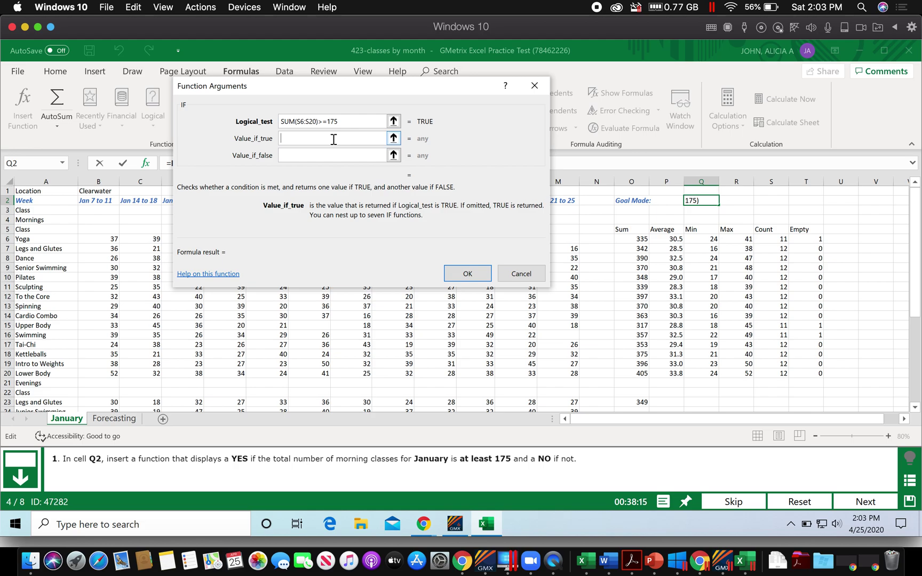
type("YES")
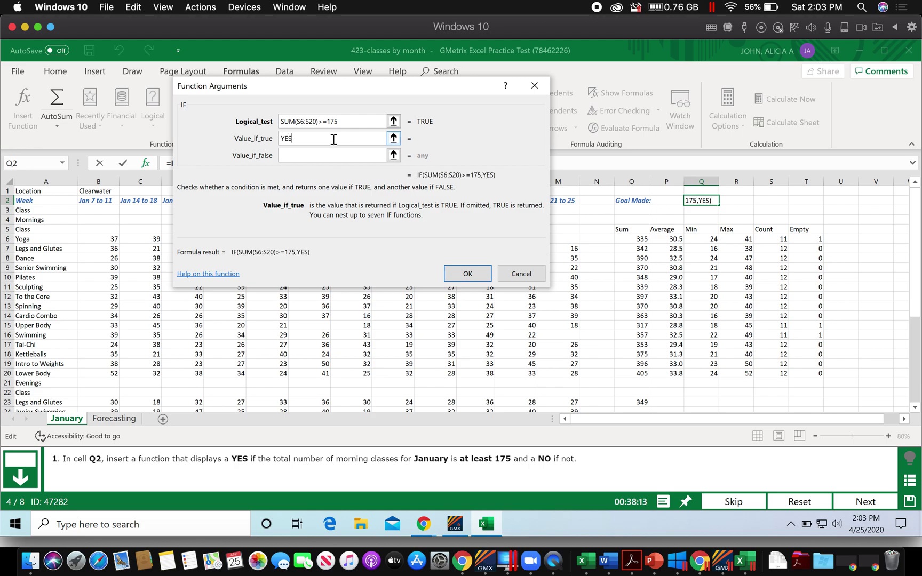
left_click(329, 154)
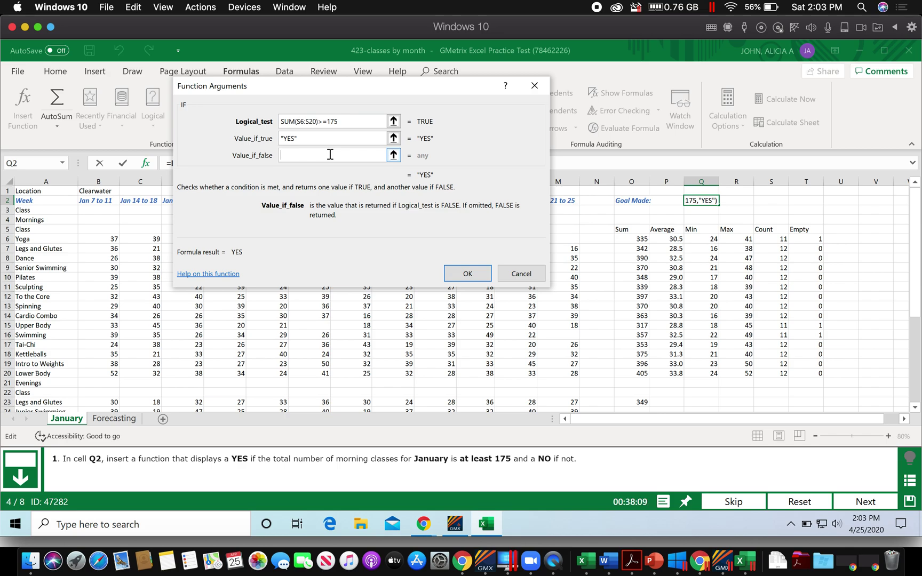
type("NO")
left_click(467, 273)
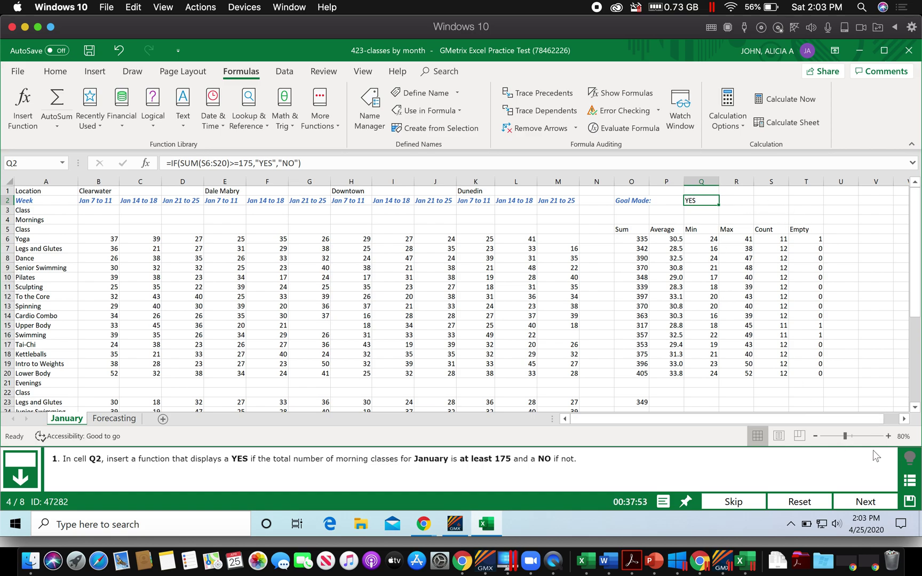
left_click(860, 504)
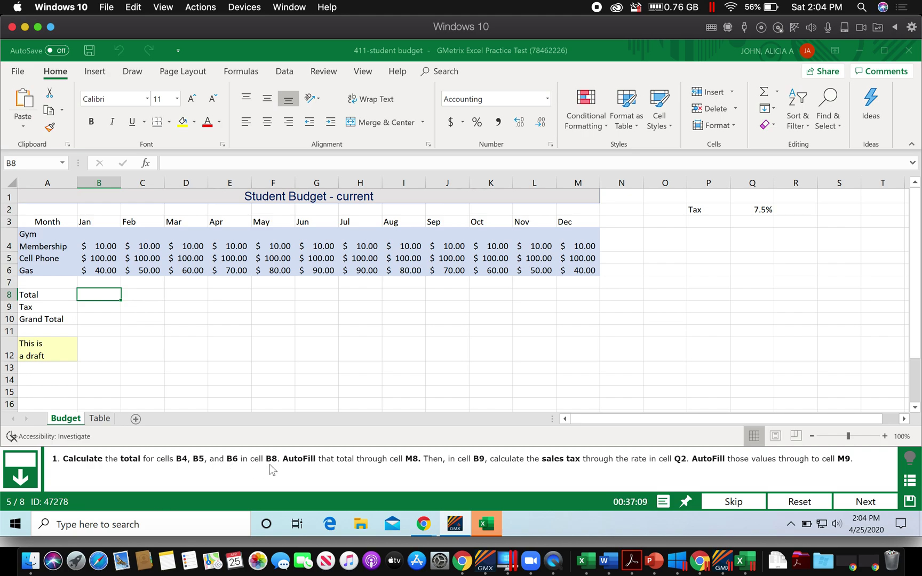
Total B4:B6 with a SUM function in cell B8 of the Budget sheet and autofill it through M8
left_click(101, 295)
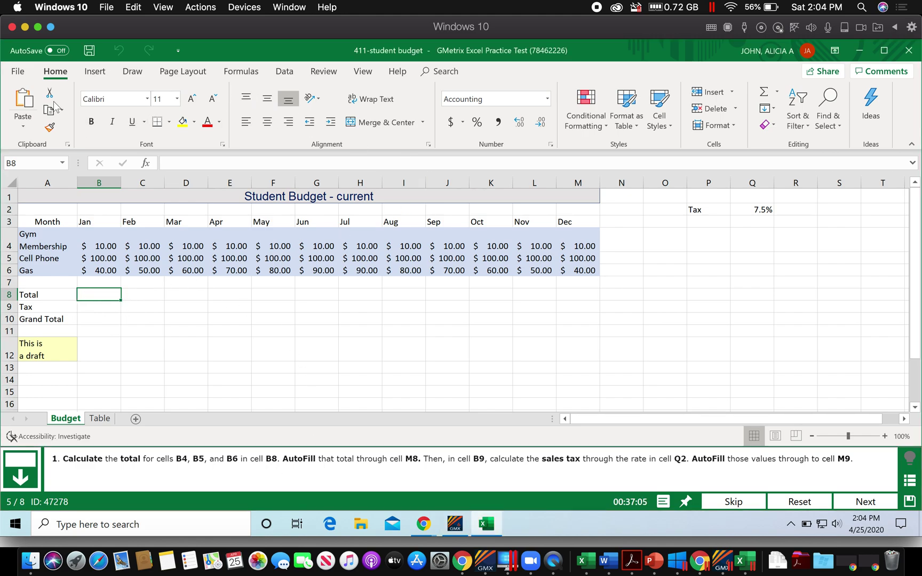
left_click(765, 94)
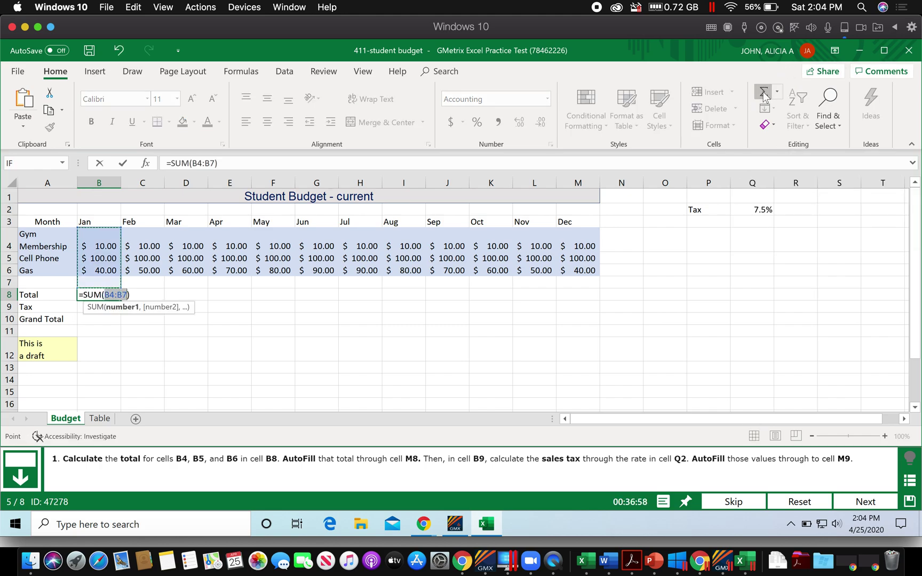
left_click(105, 238)
left_click_drag(103, 252, 102, 267)
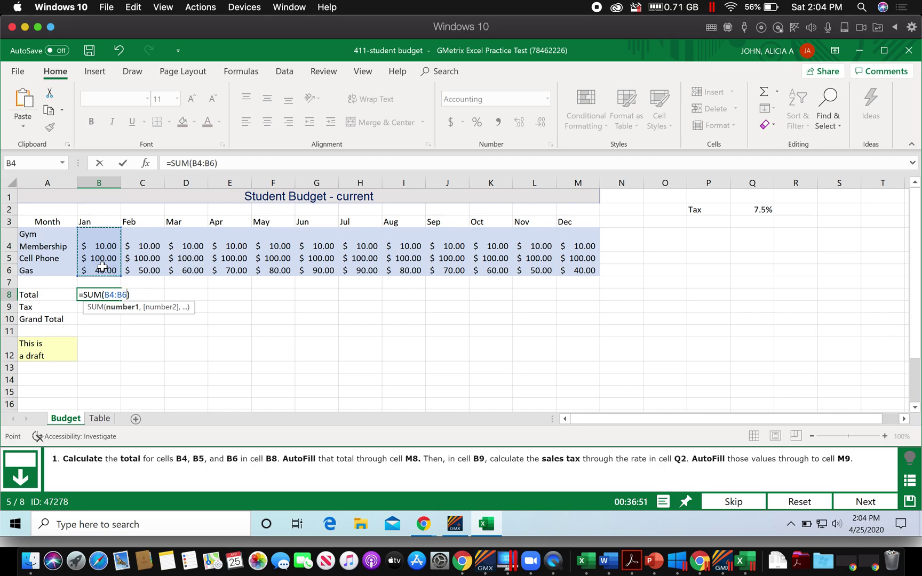
key("Return")
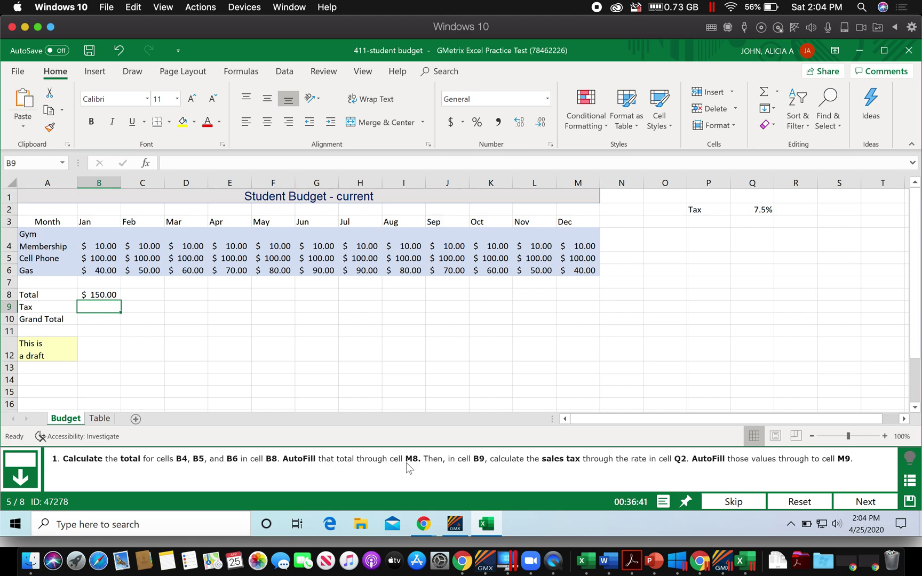
left_click(91, 295)
left_click_drag(122, 302, 589, 302)
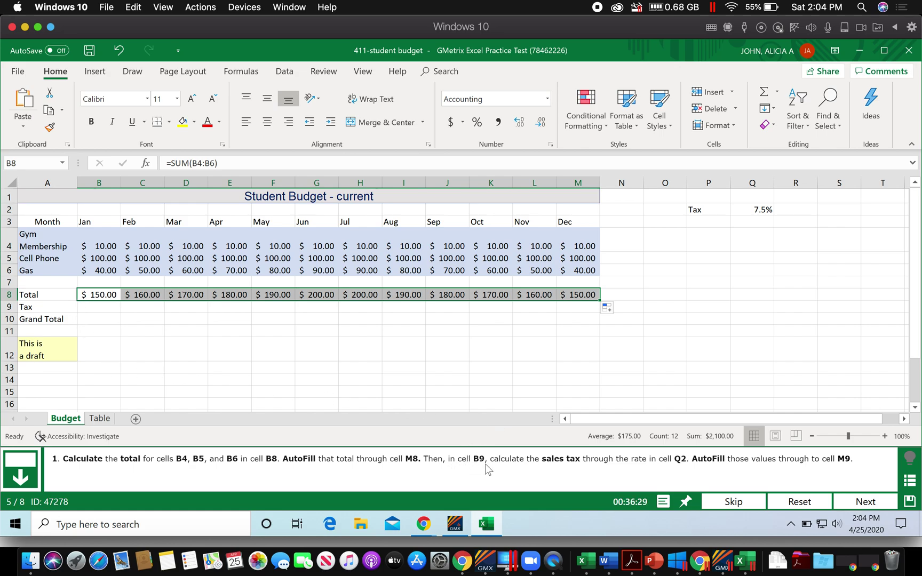
Enter the sales tax formula =B8*$Q$2 in cell B9, using an absolute reference to the tax rate
left_click(104, 307)
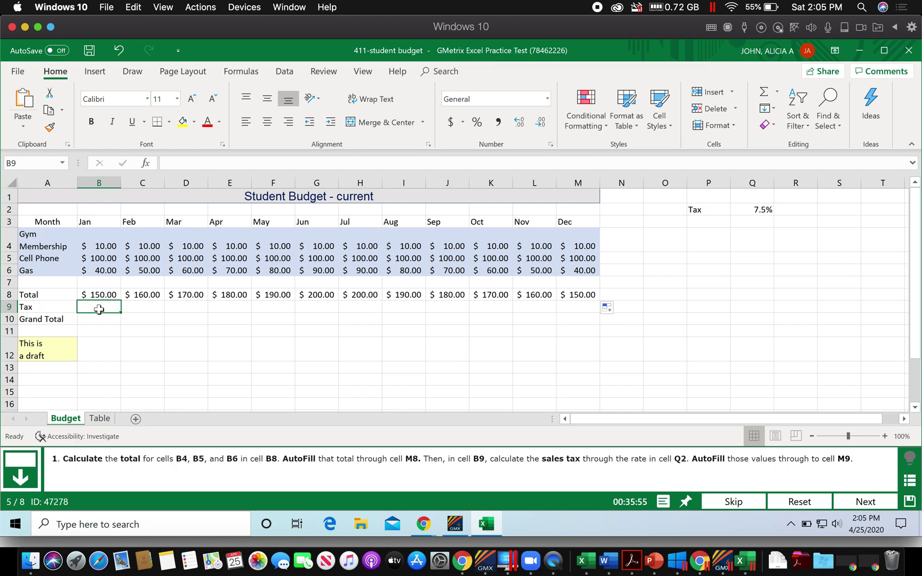
type("=")
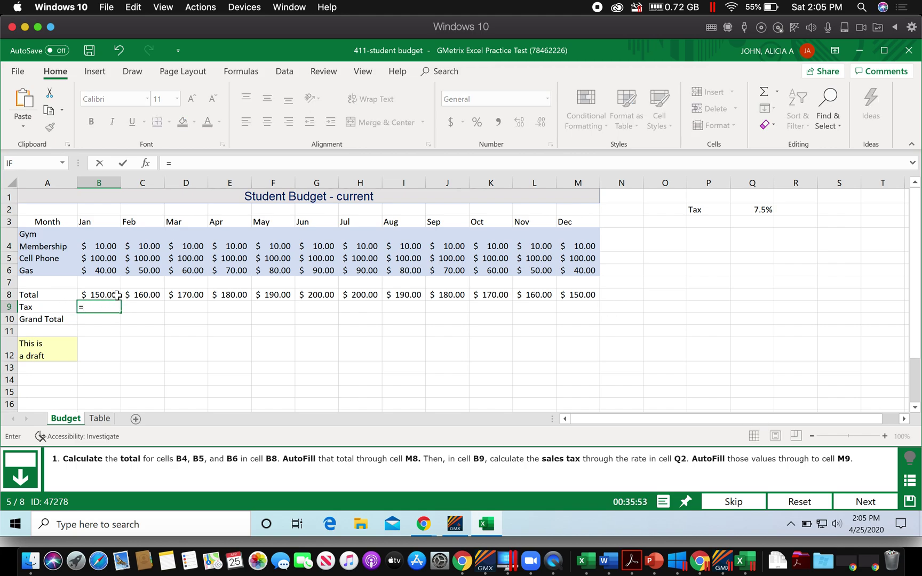
left_click(103, 295)
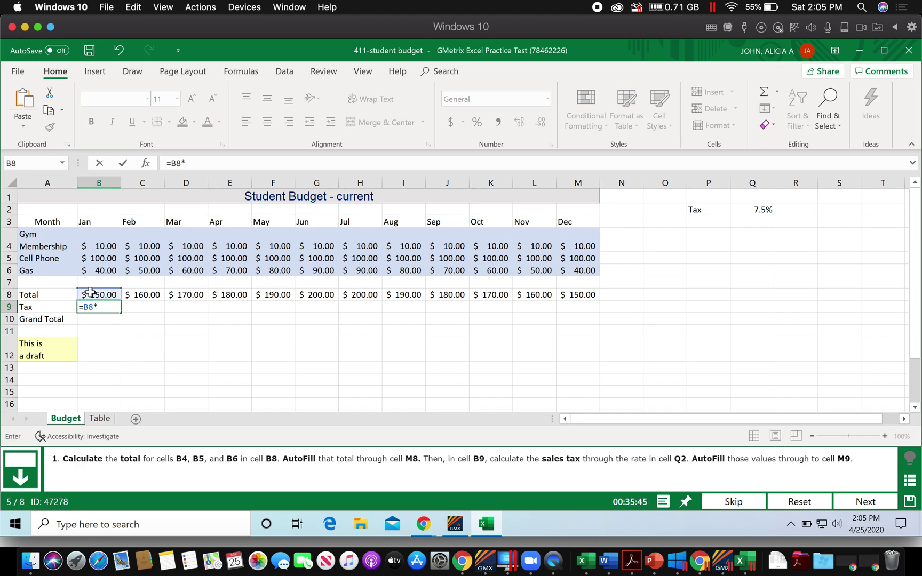
left_click(763, 211)
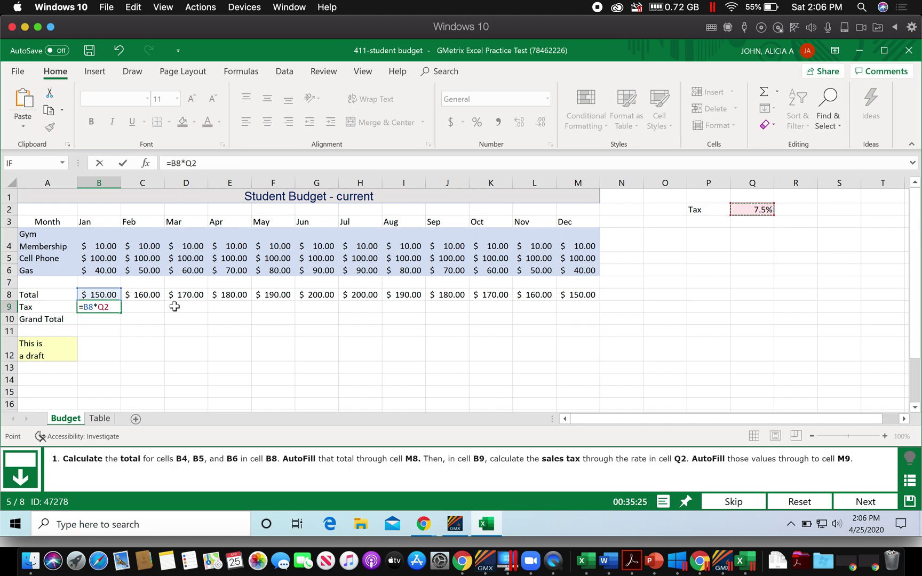
left_click(98, 305)
type("$")
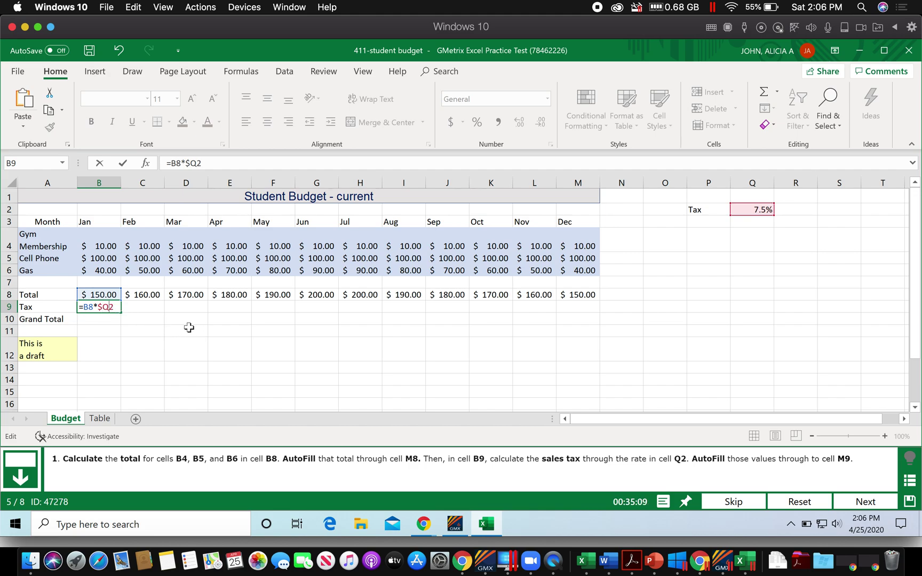
type("$")
key("Return")
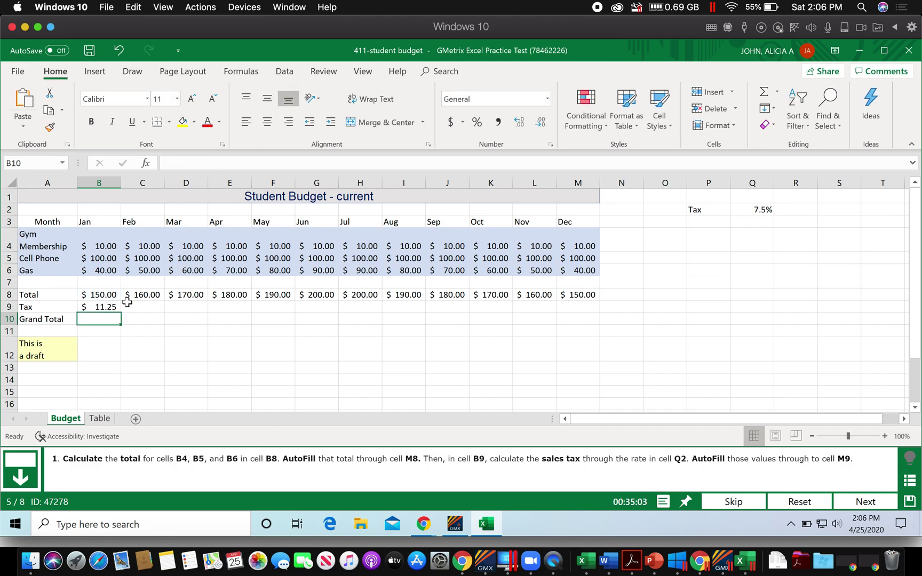
Autofill the tax formula from B9 through M9 and advance to question 6
left_click(108, 307)
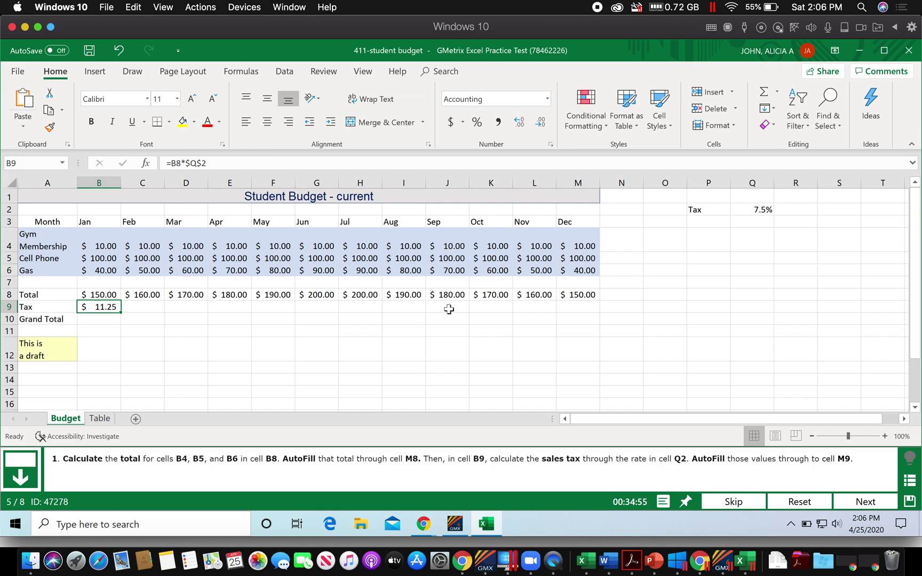
left_click_drag(120, 312, 592, 315)
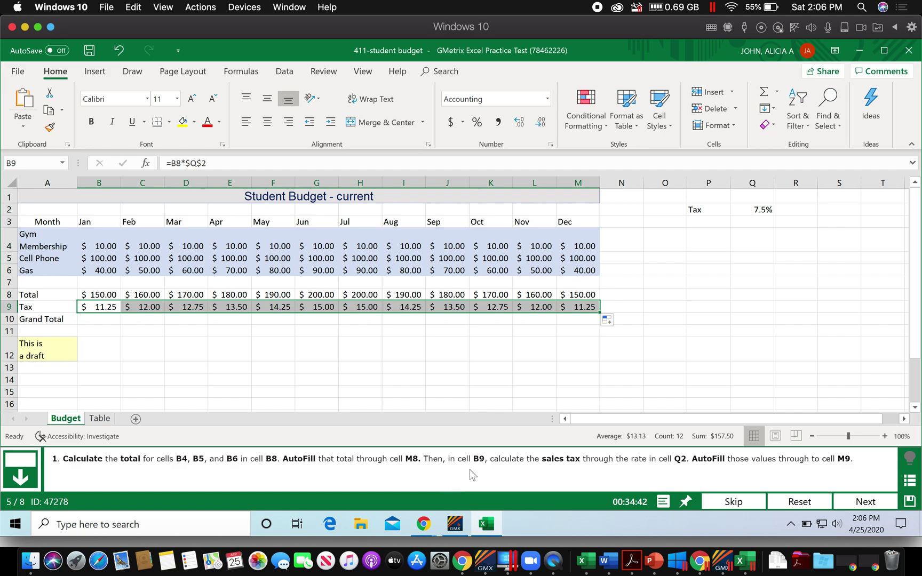
left_click(538, 381)
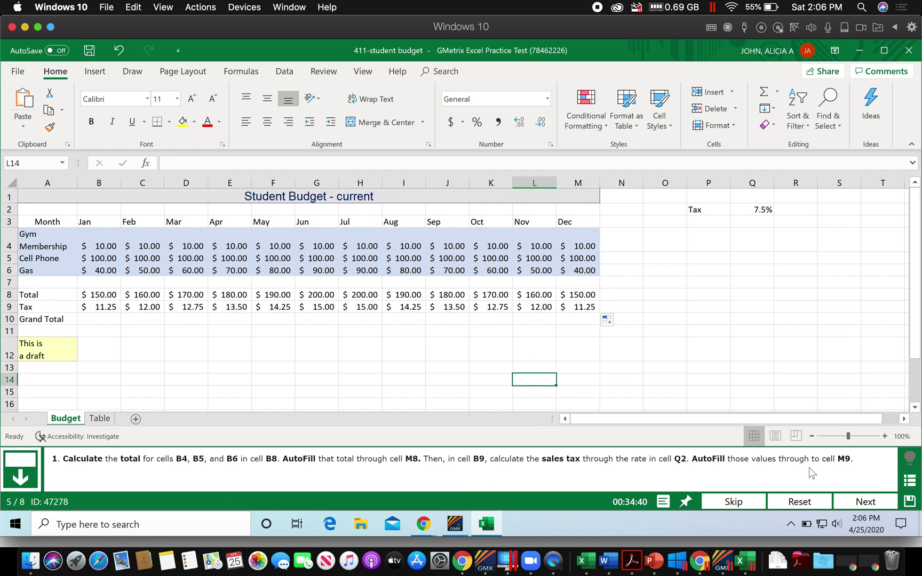
left_click(867, 505)
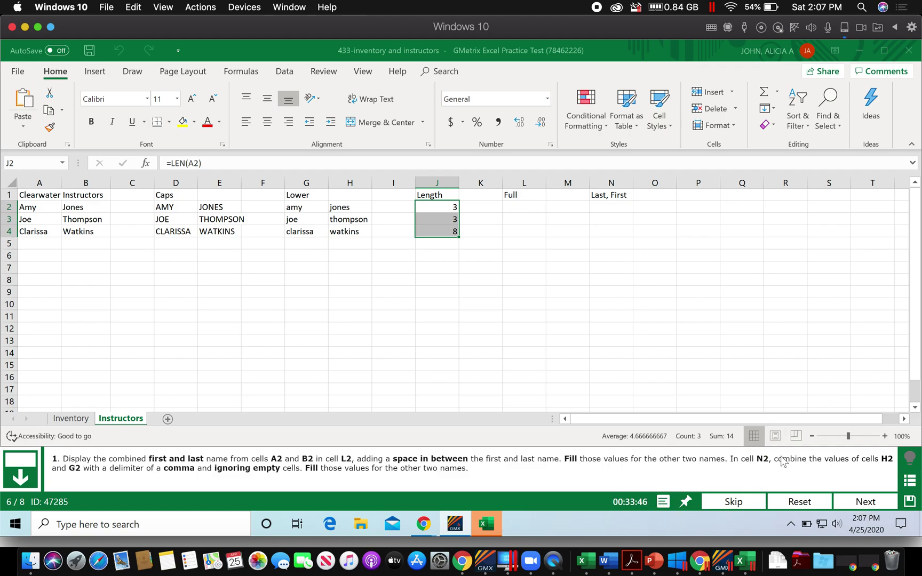
Start a CONCAT function in cell L2 of the Instructors sheet with A2 as the first text argument
left_click(525, 207)
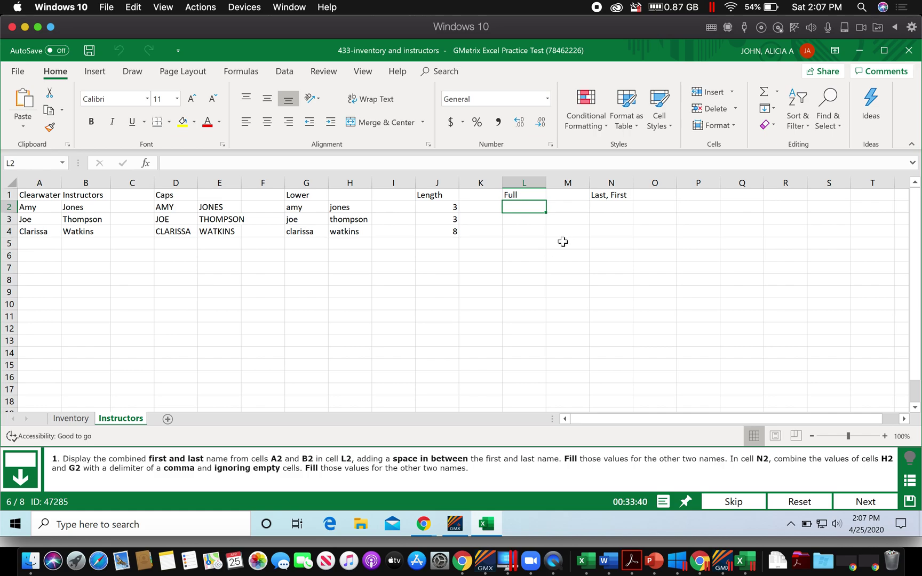
left_click(246, 74)
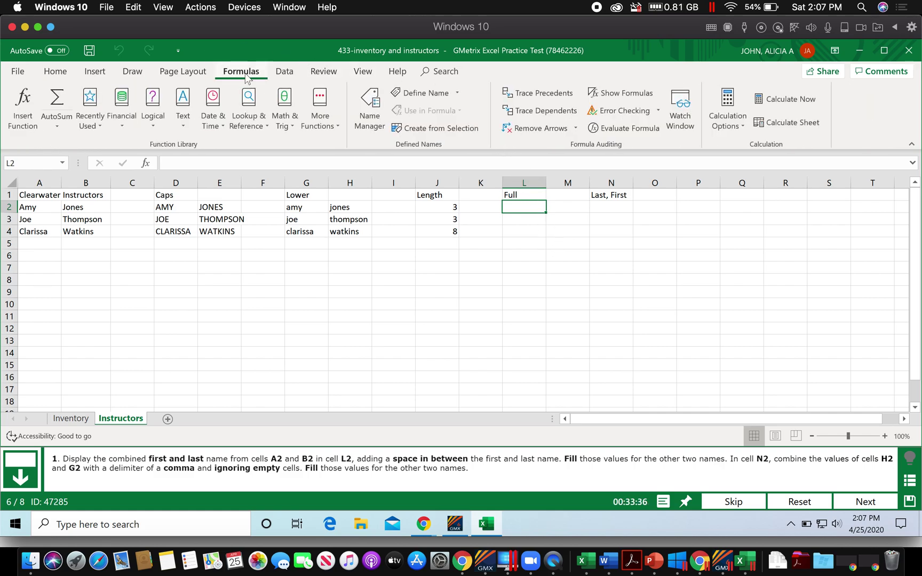
left_click(184, 127)
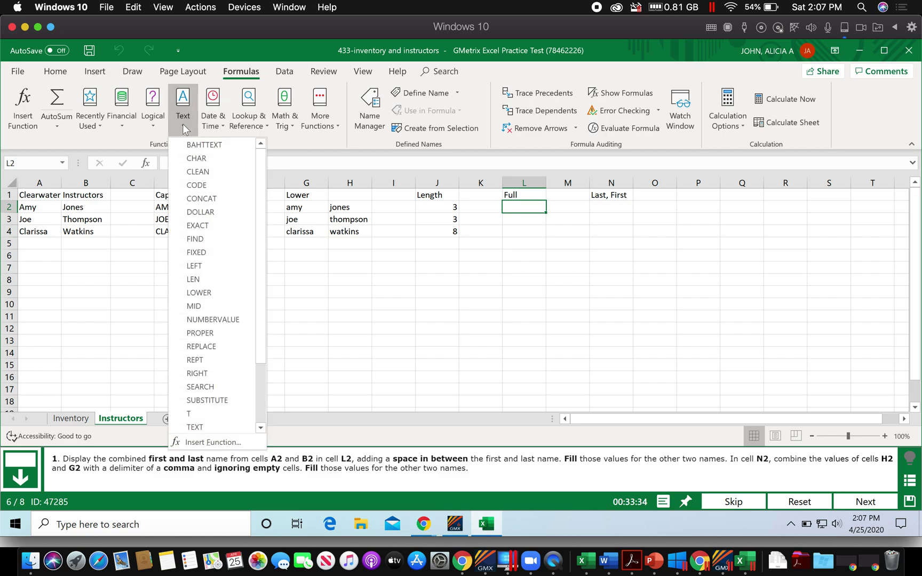
left_click(197, 202)
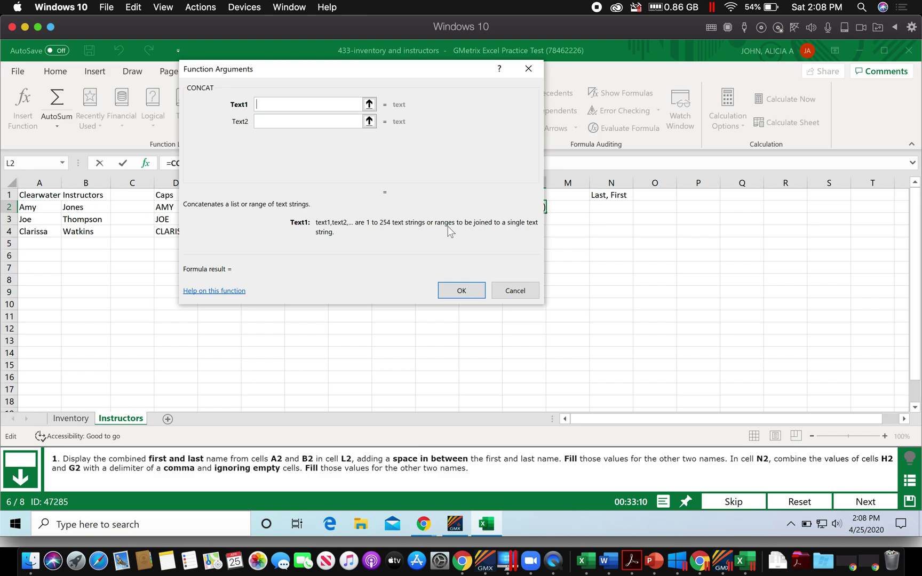
left_click(369, 105)
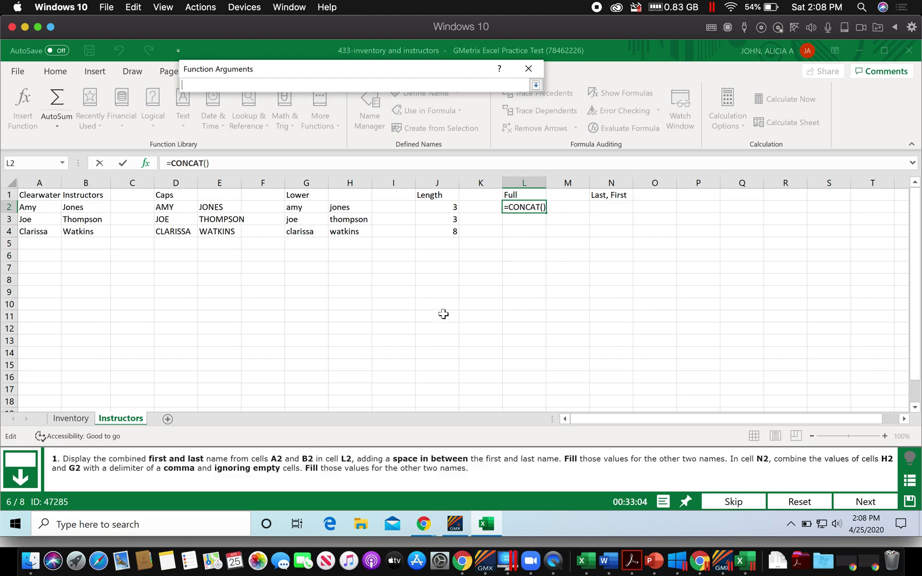
left_click(27, 208)
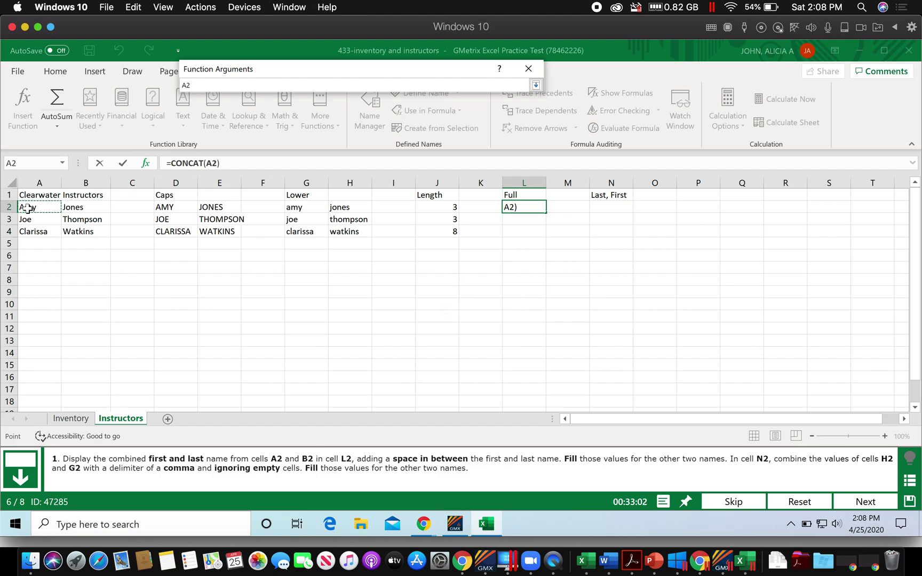
left_click(535, 86)
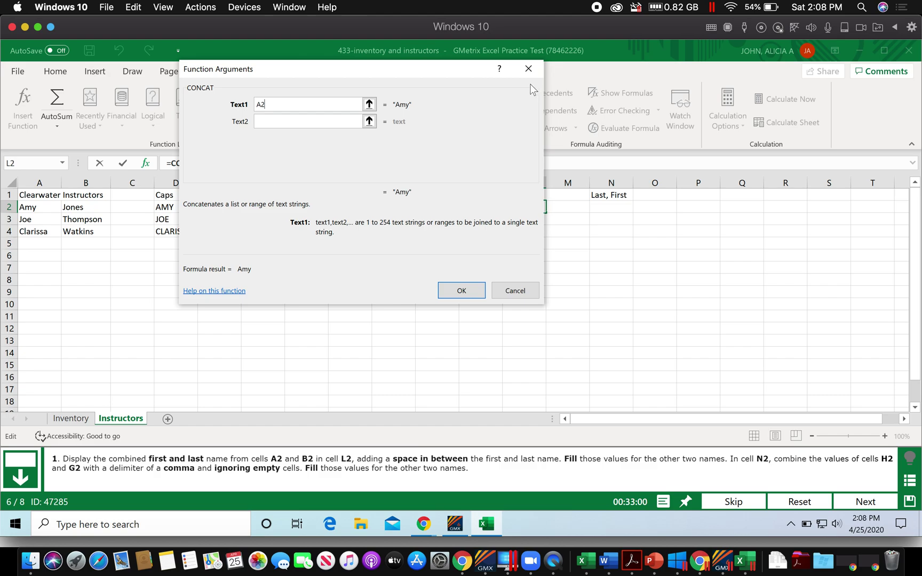
Complete the CONCAT function with a space as Text2 and B2 as Text3, and autofill it through L4
left_click(336, 122)
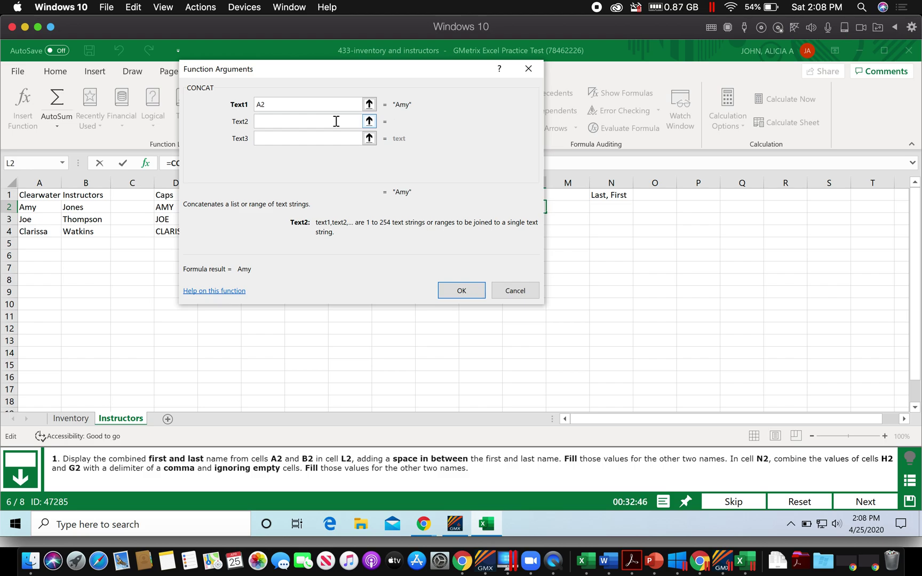
left_click(306, 138)
left_click(86, 206)
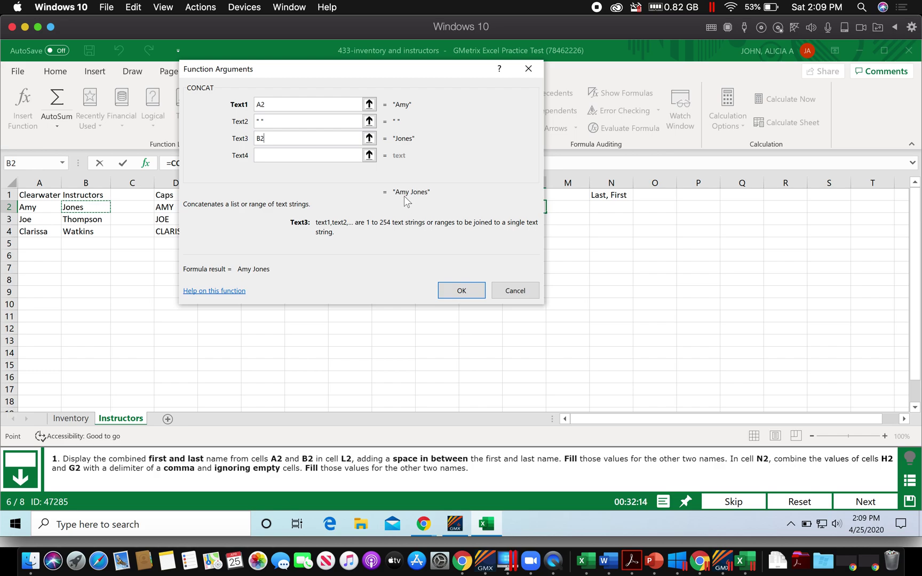
left_click(462, 292)
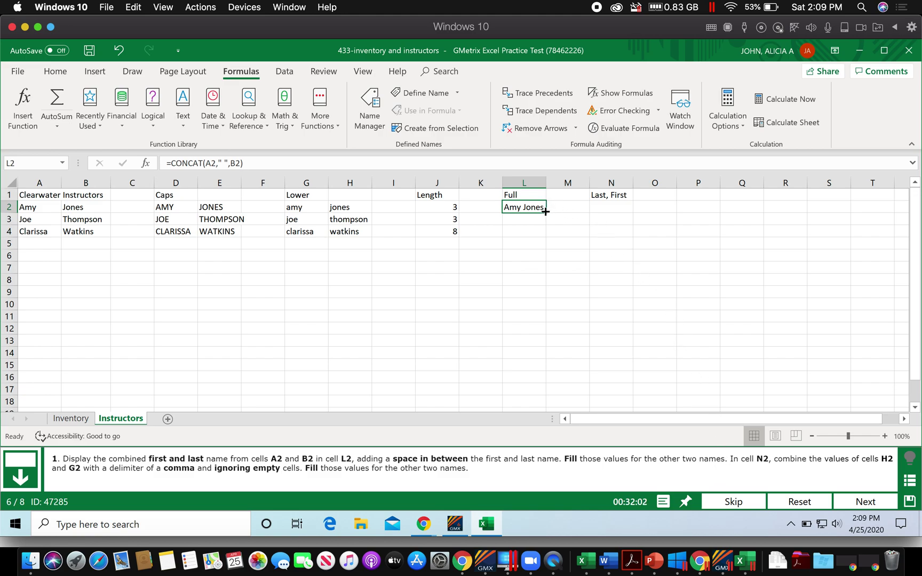
left_click_drag(544, 212, 544, 236)
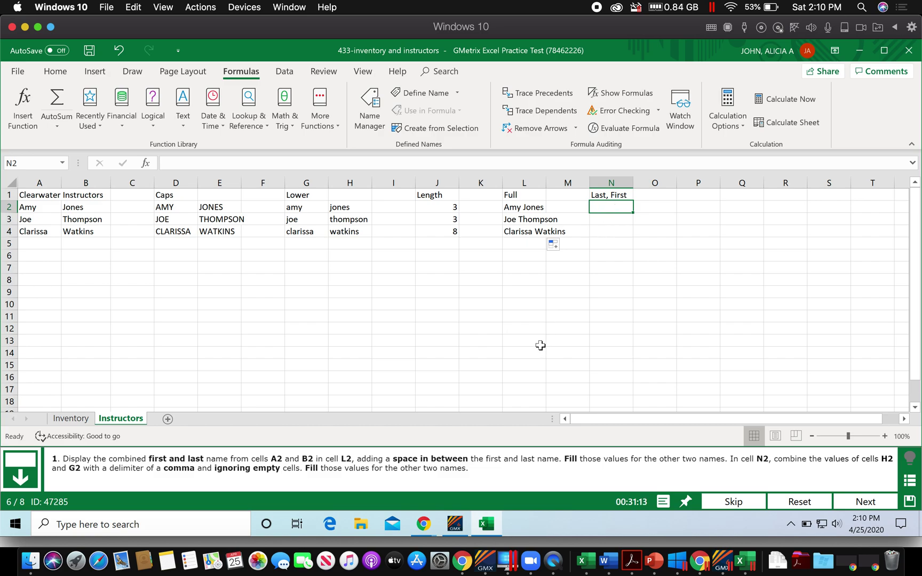
Start a TEXTJOIN function in cell N2 with a comma as the delimiter and TRUE for ignoring empty cells
left_click(183, 120)
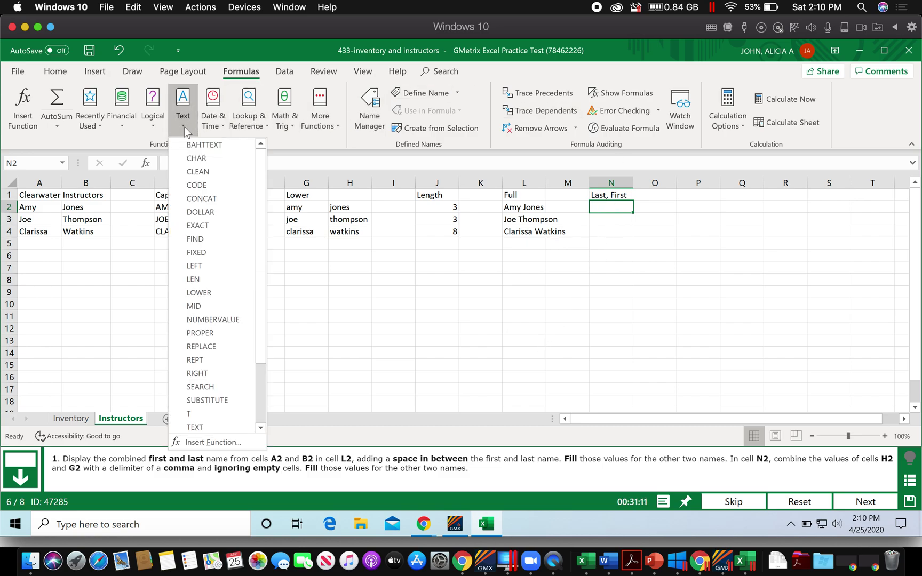
left_click_drag(262, 350, 259, 382)
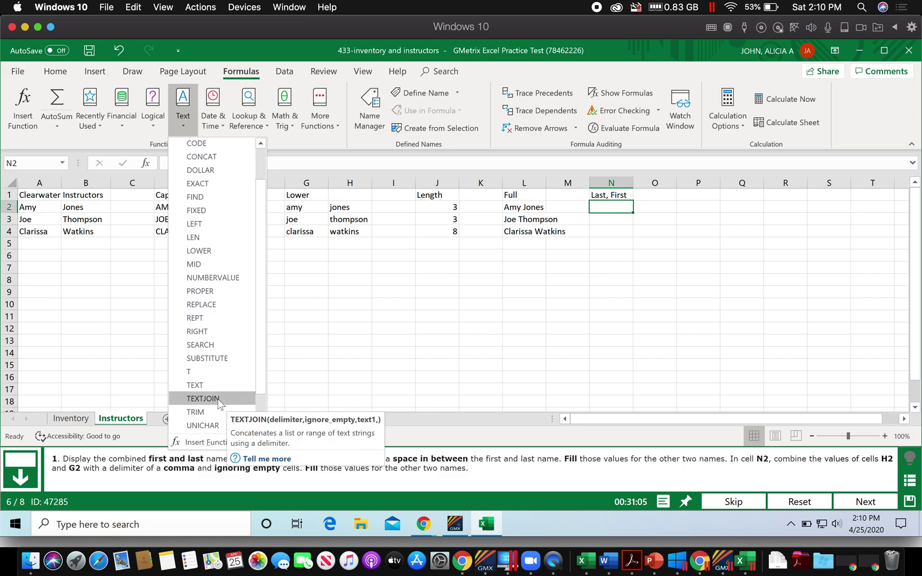
left_click(203, 398)
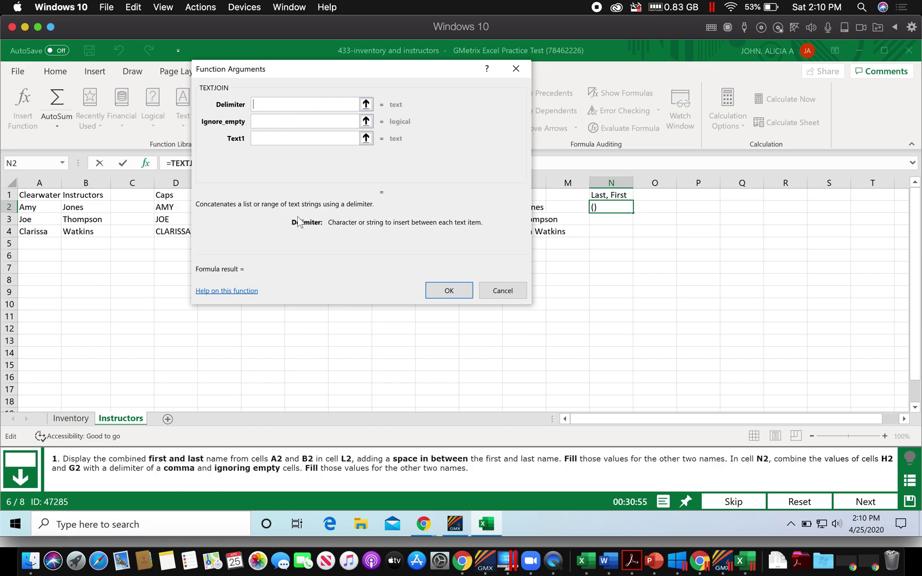
type(",")
left_click(288, 122)
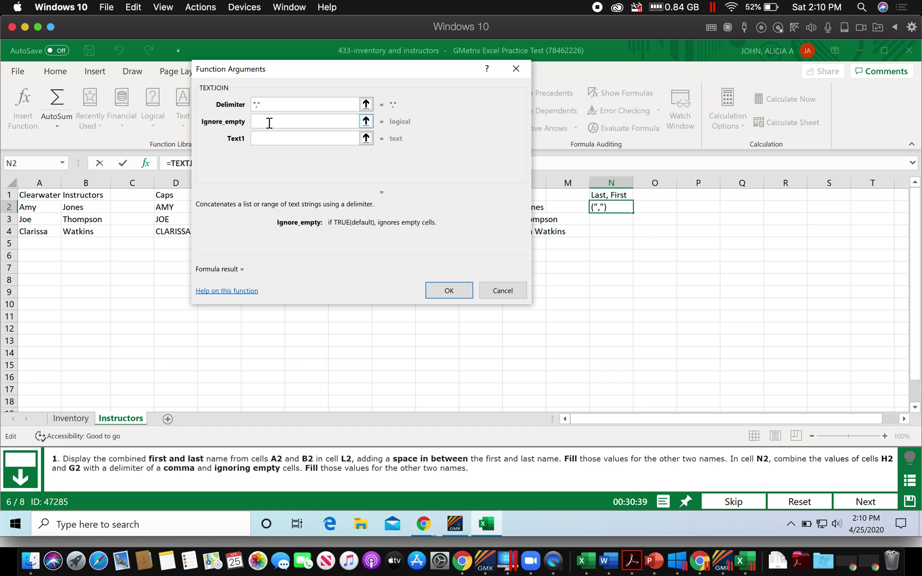
type("TRUE")
Complete the TEXTJOIN function with H2 and G2 as the text arguments, and autofill it through N4
left_click(262, 140)
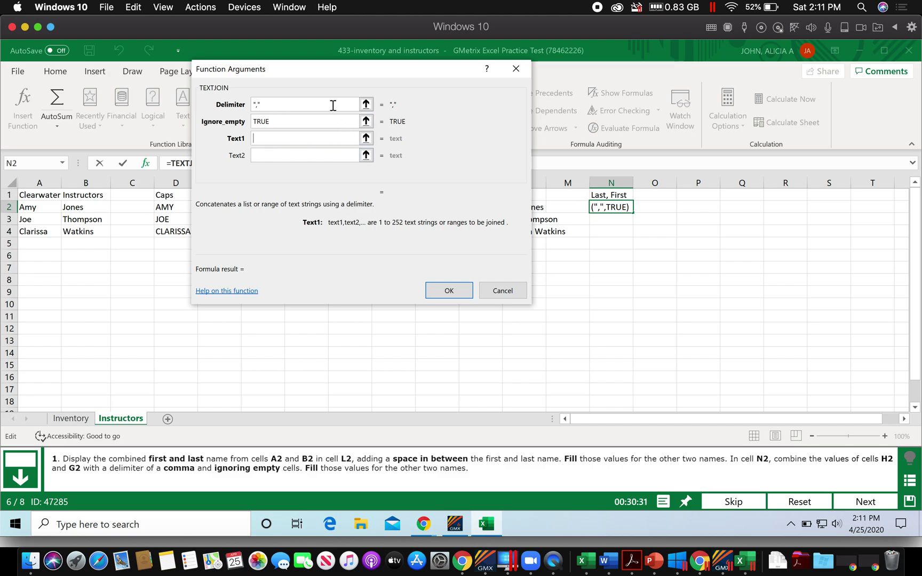
type("h")
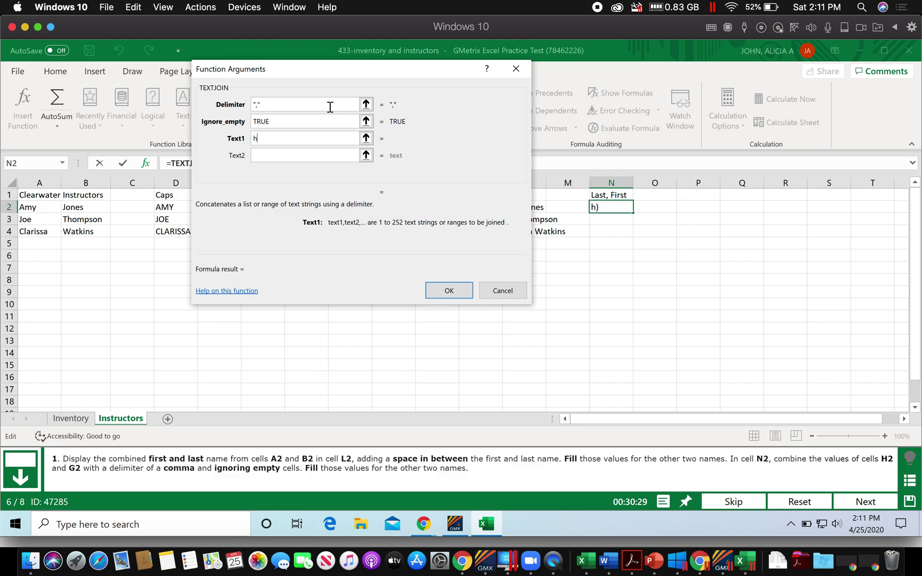
type("2")
left_click(314, 155)
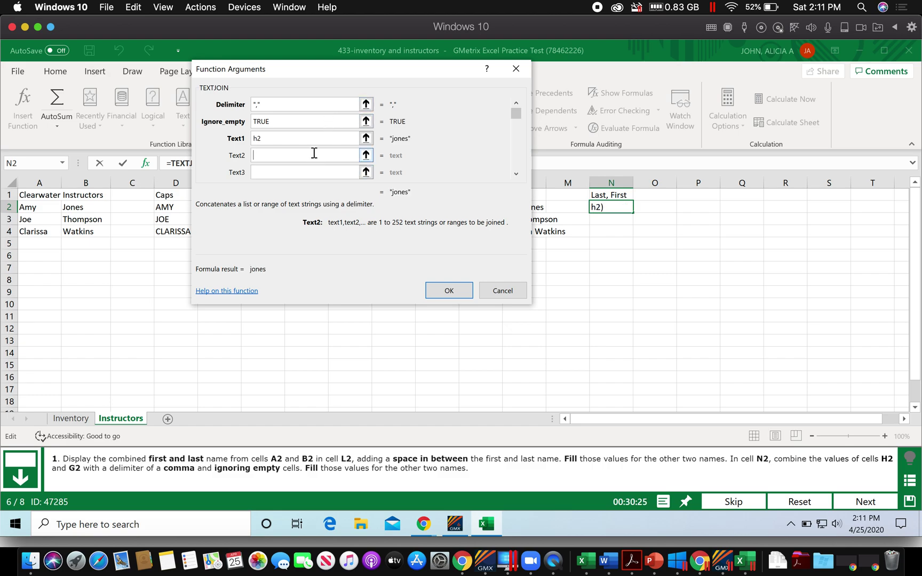
type("g2")
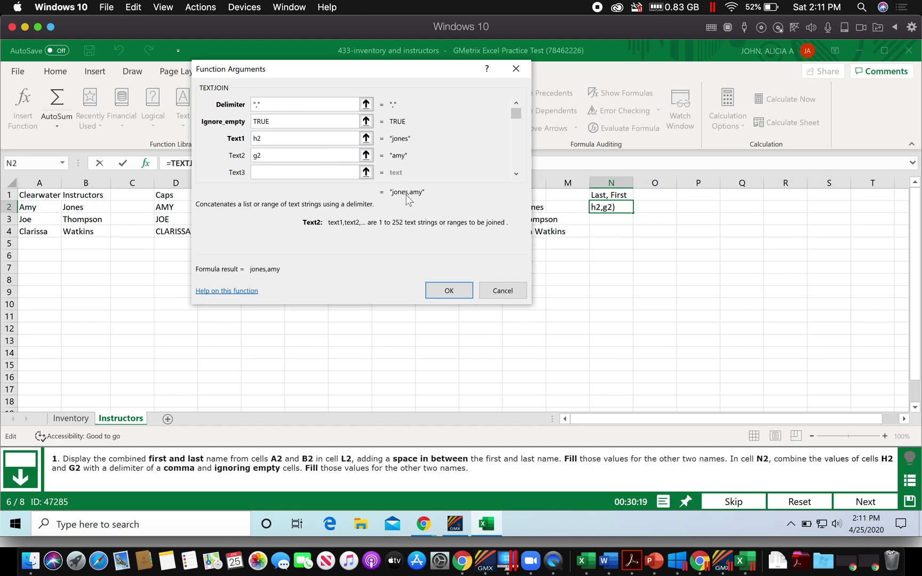
left_click(456, 291)
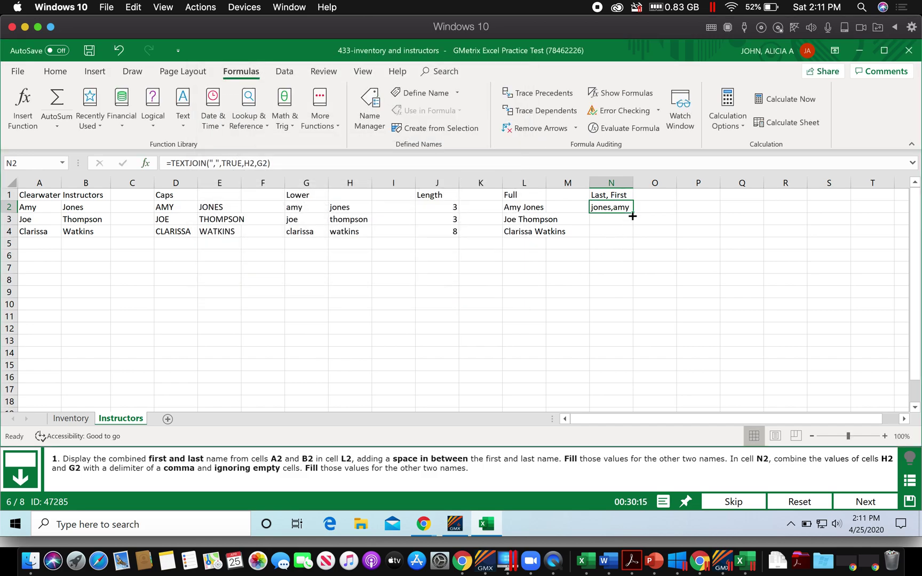
left_click_drag(633, 212, 633, 237)
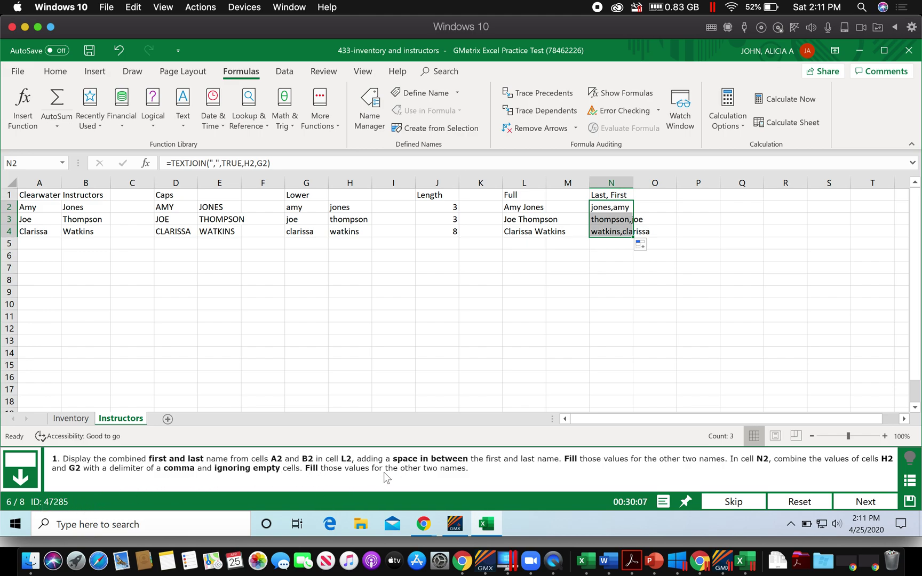
Advance to question 7 and total B6:M6 with a SUM function in cell O6 of the January sheet
left_click(851, 501)
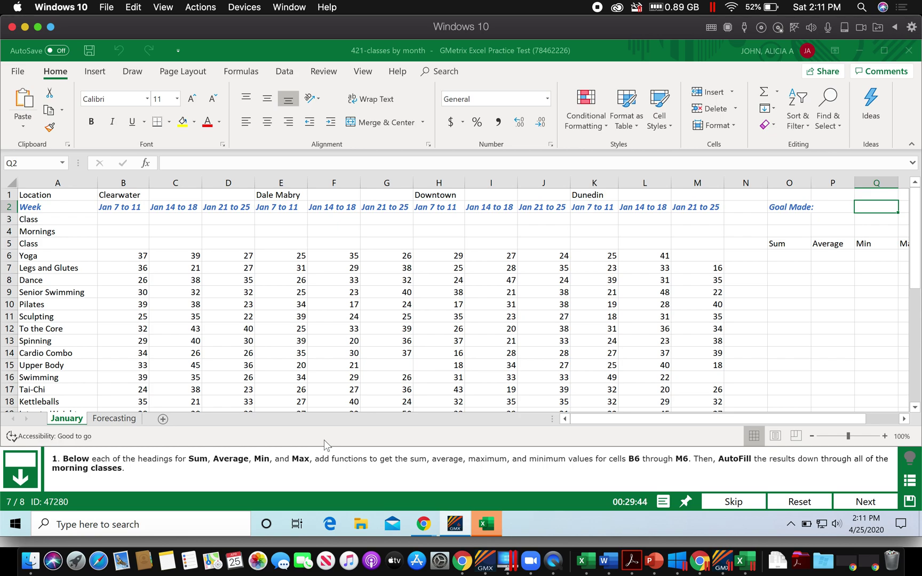
left_click(814, 437)
left_click(813, 436)
left_click(813, 436)
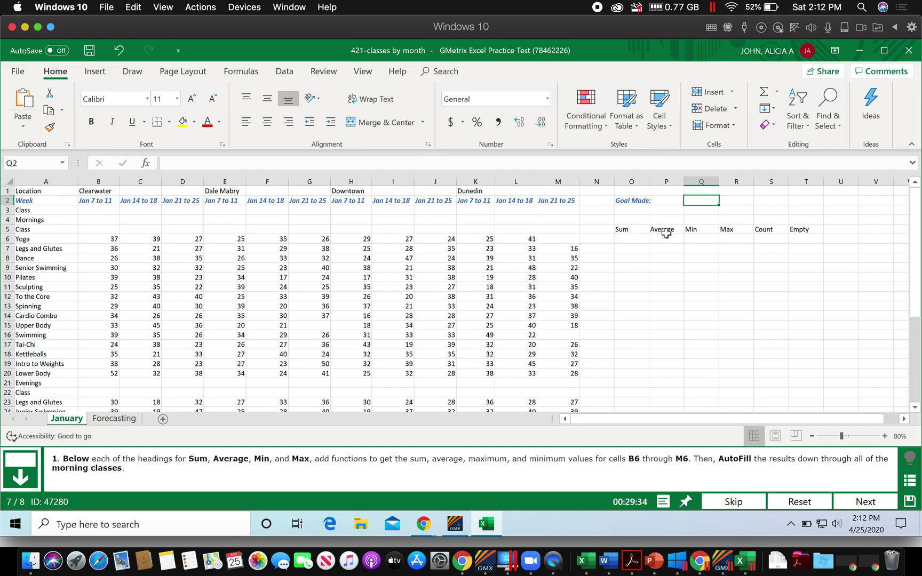
left_click(633, 240)
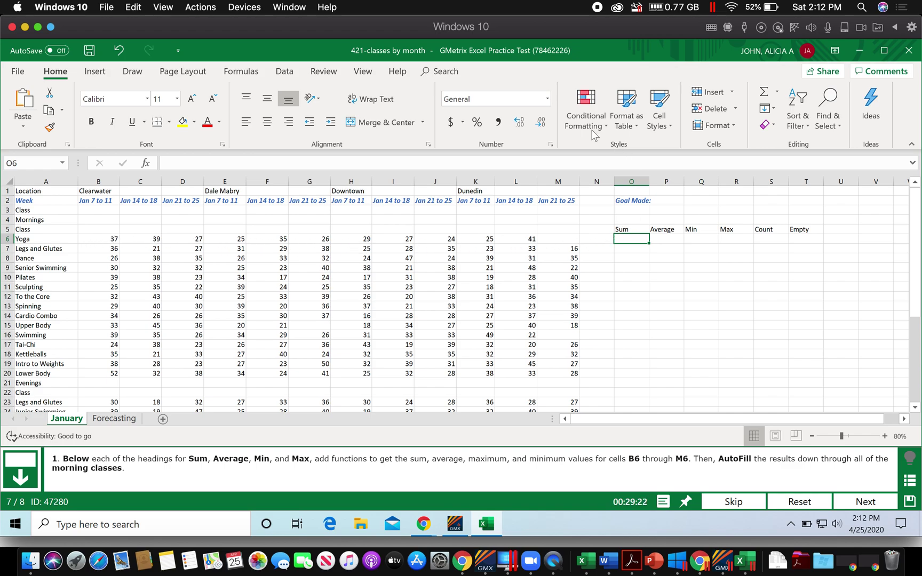
left_click(240, 70)
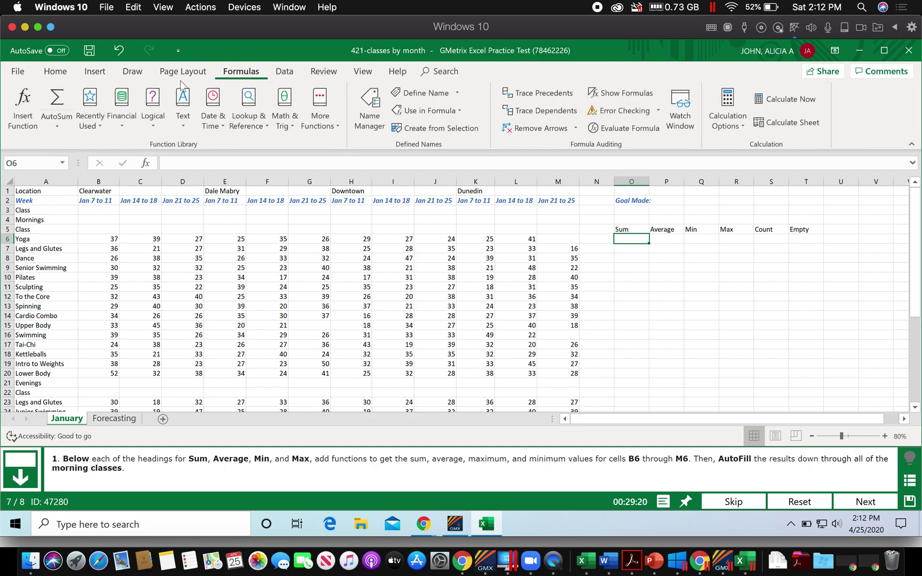
left_click(58, 128)
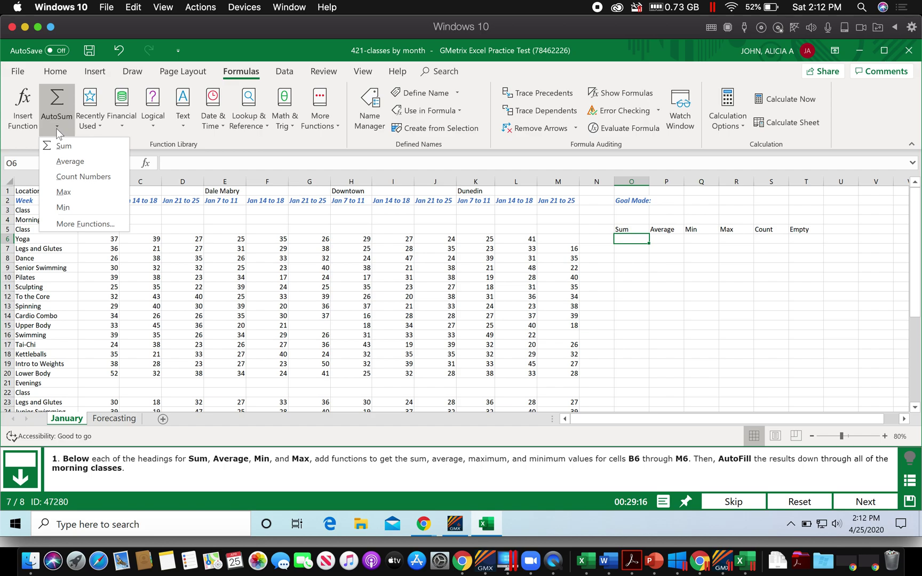
left_click(65, 149)
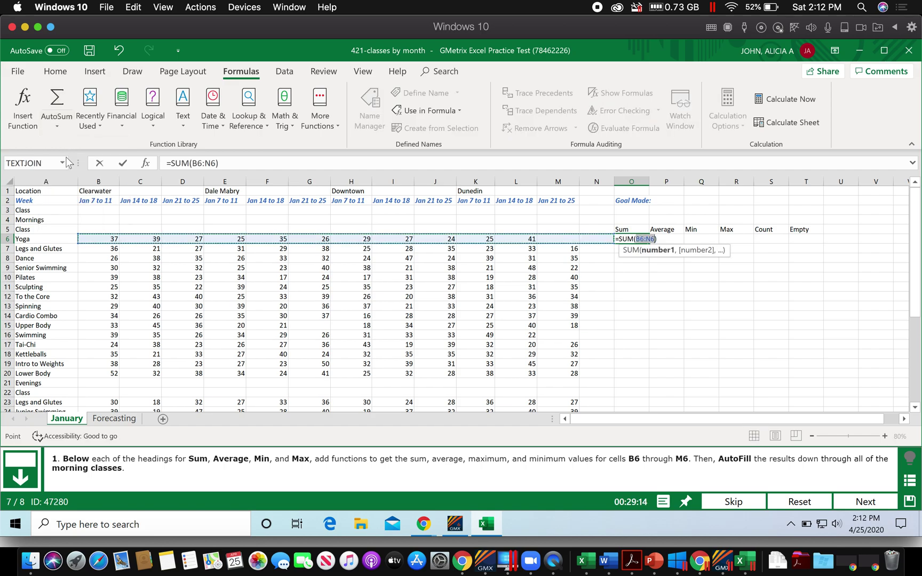
left_click_drag(96, 238, 551, 239)
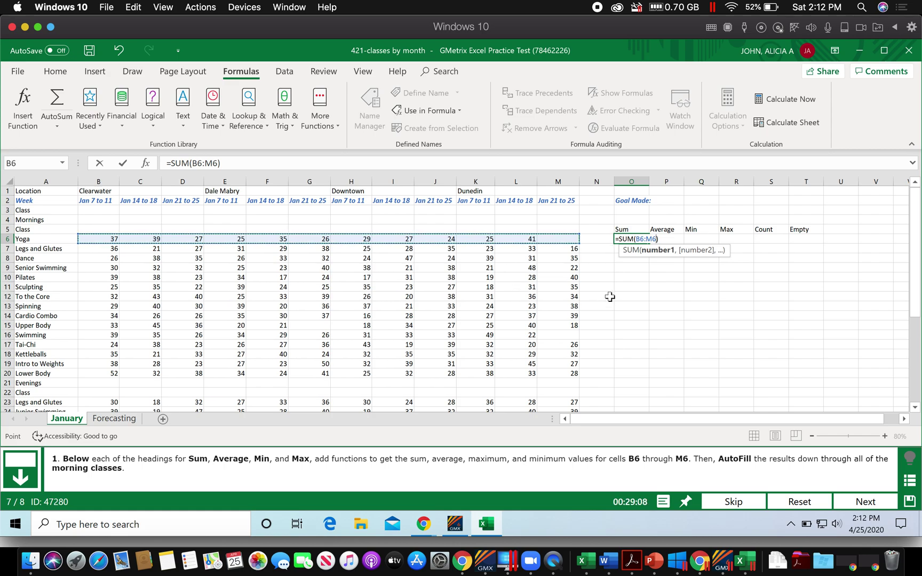
key("Return")
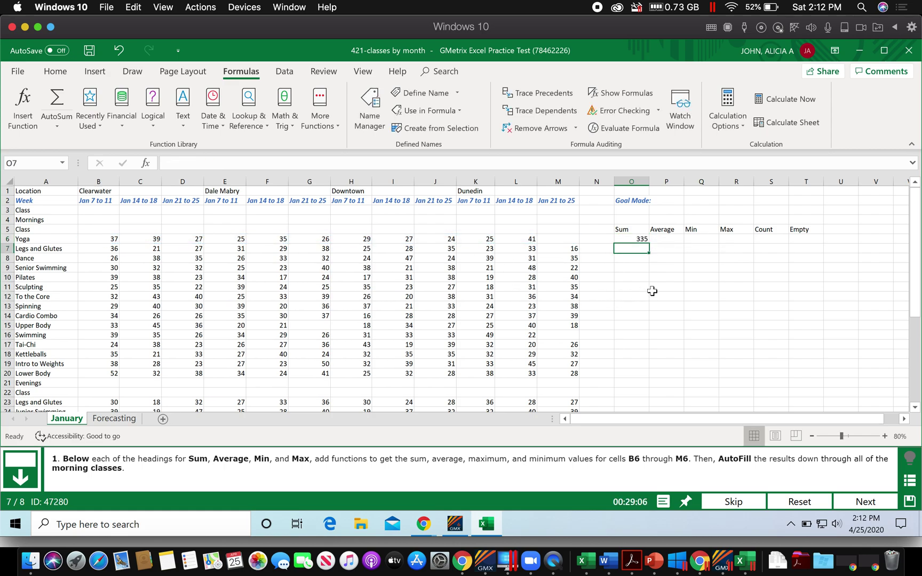
Average B6:M6 with an AVERAGE function in cell P6
left_click(671, 239)
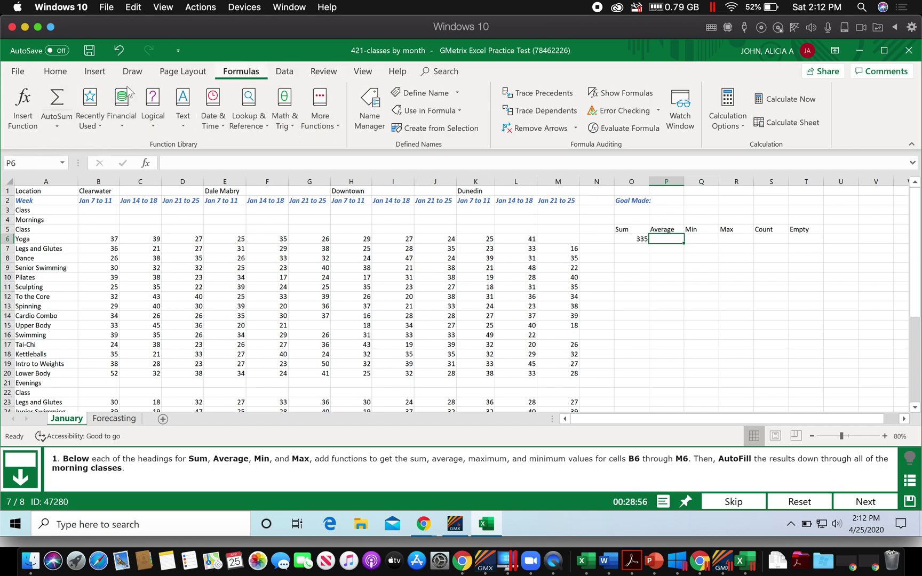
left_click(56, 126)
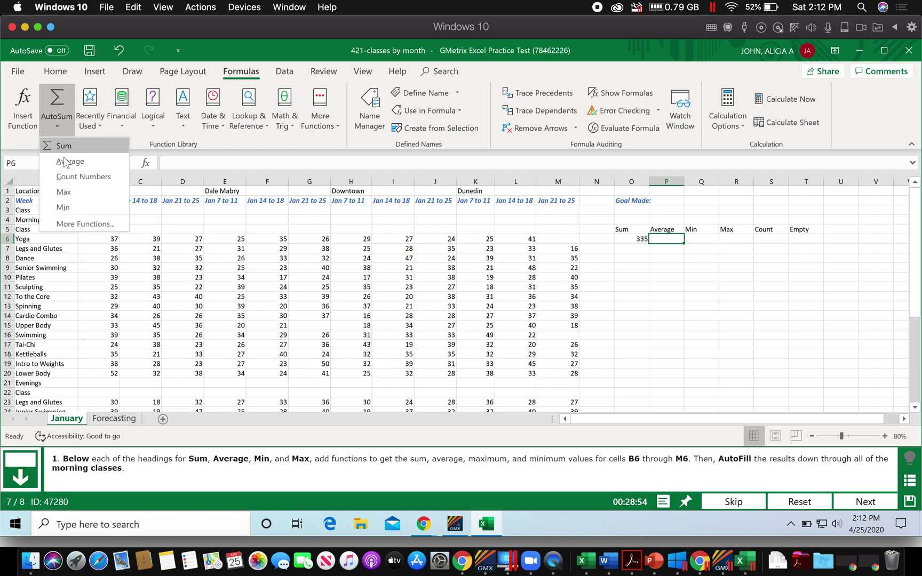
left_click(68, 166)
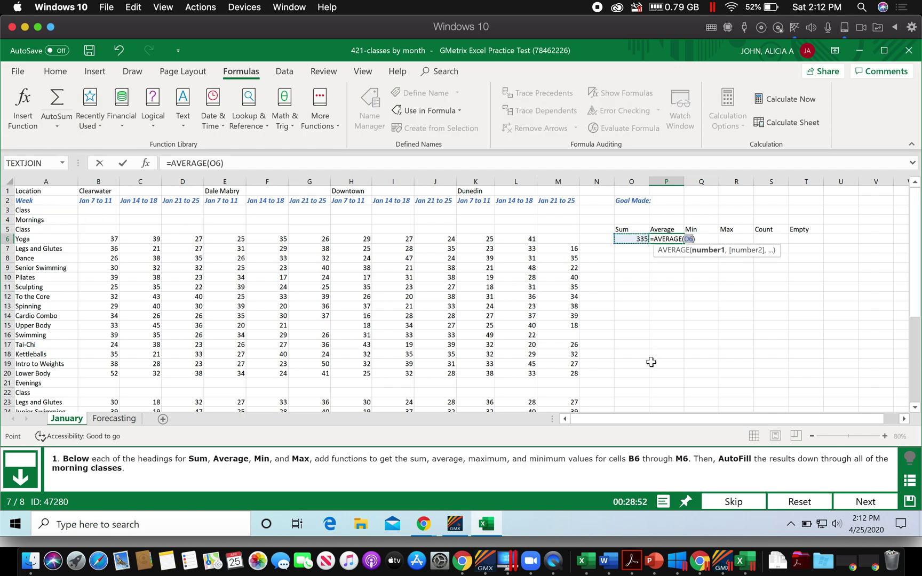
left_click_drag(96, 238, 555, 243)
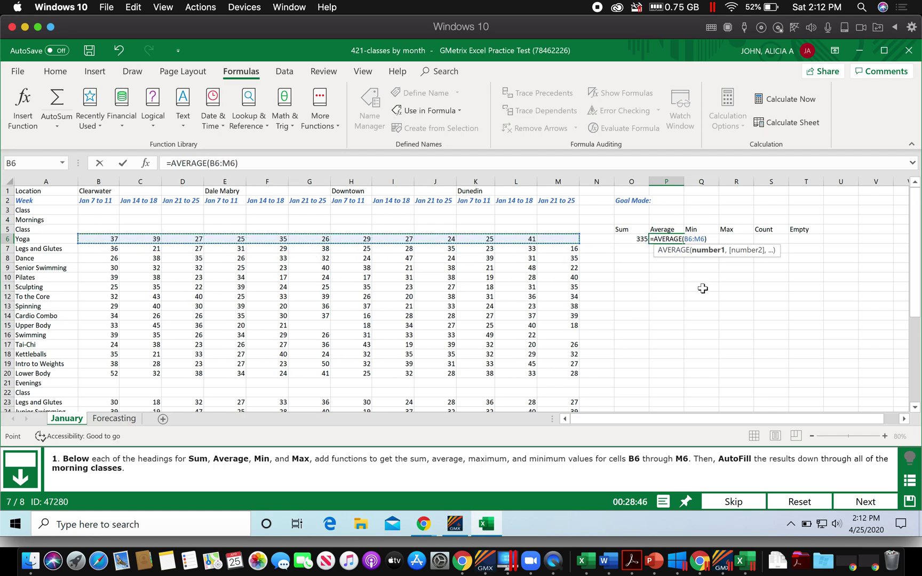
key("Return")
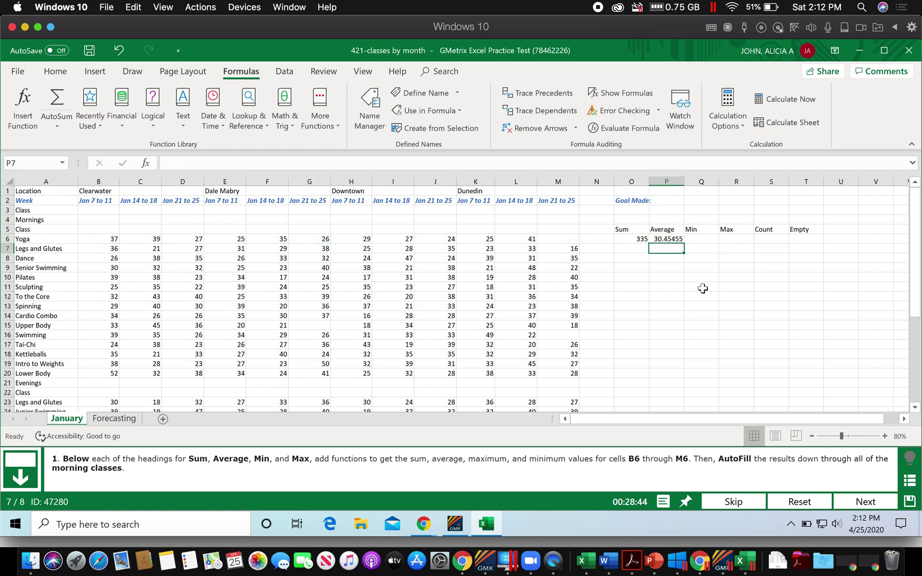
Find the minimum of B6:M6 with a MIN function in cell Q6
left_click(694, 240)
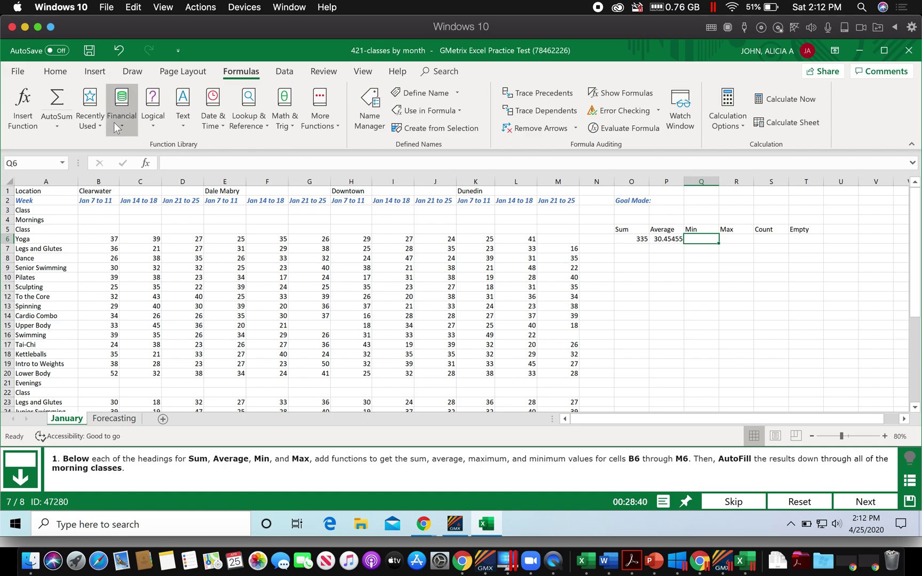
left_click(55, 123)
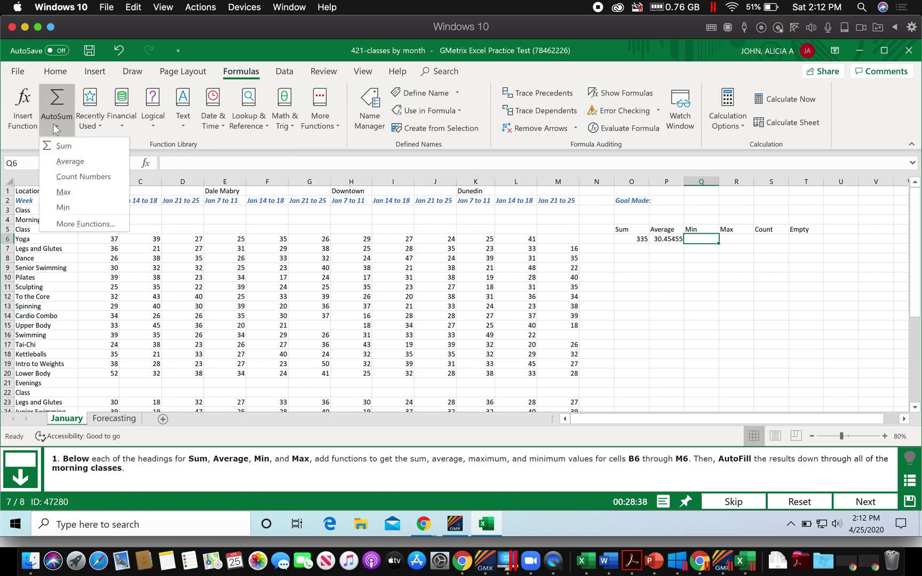
left_click(53, 207)
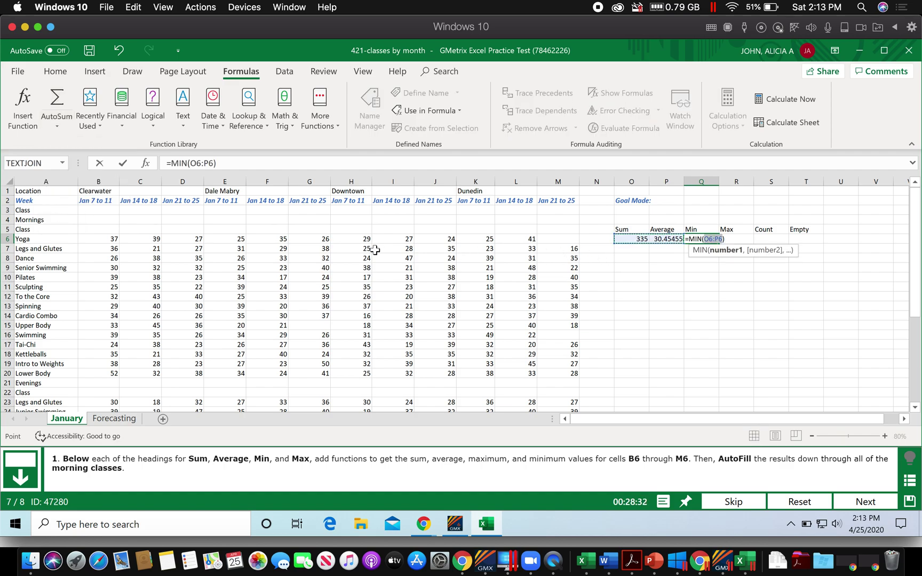
left_click_drag(110, 239, 553, 241)
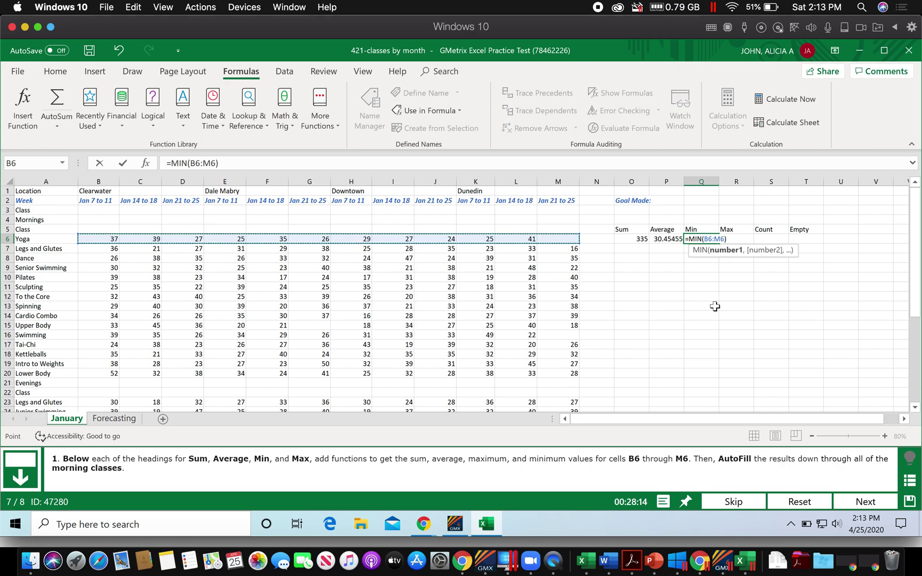
key("Return")
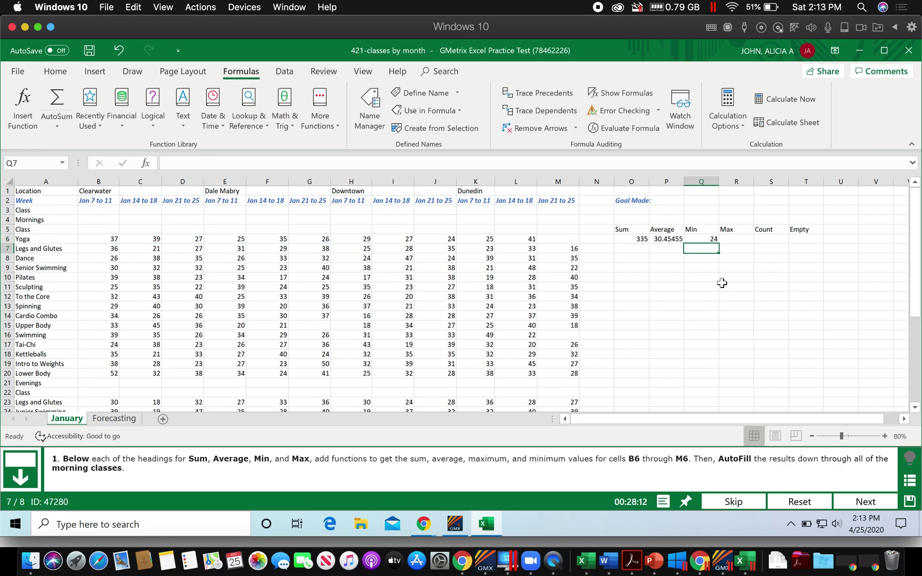
Find the maximum of B6:M6 with a MAX function in cell R6
left_click(736, 239)
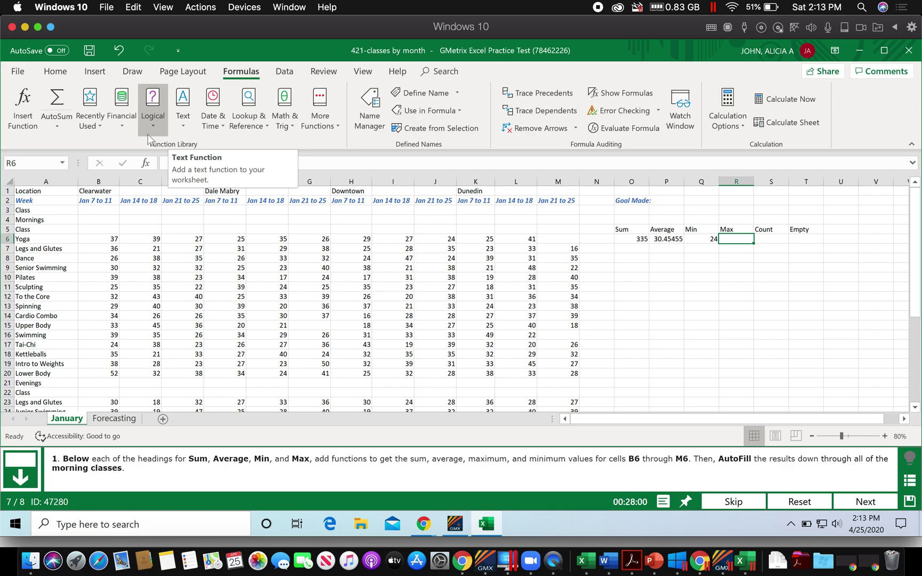
left_click(56, 128)
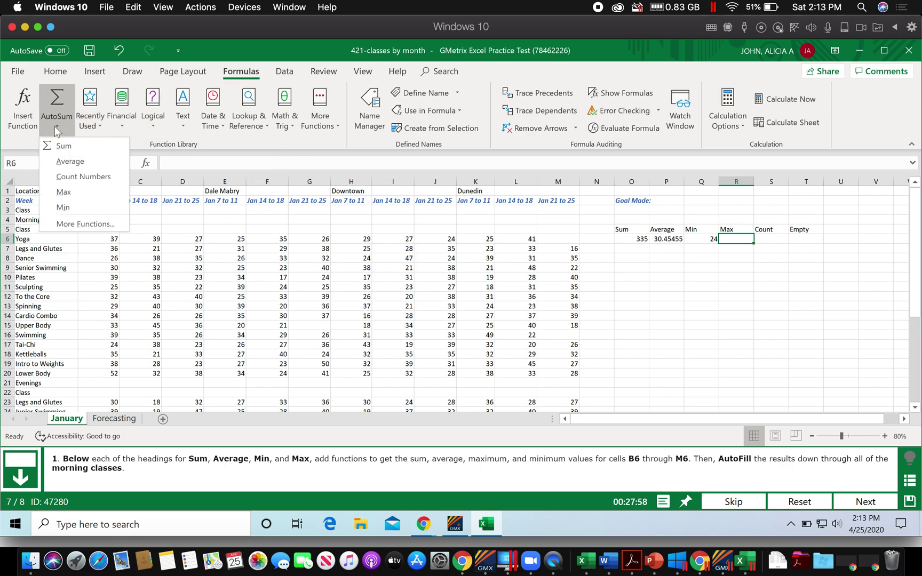
left_click(57, 193)
left_click_drag(101, 238, 548, 241)
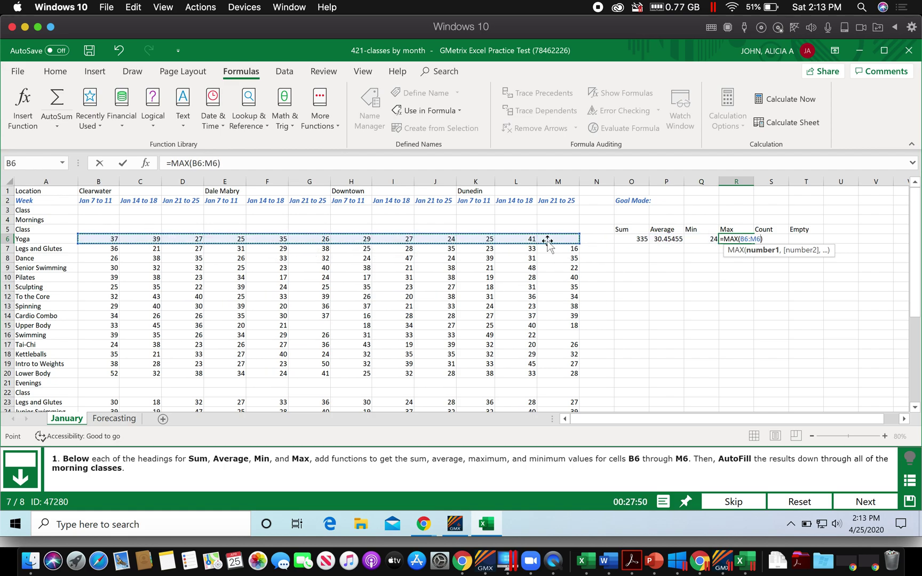
key("Return")
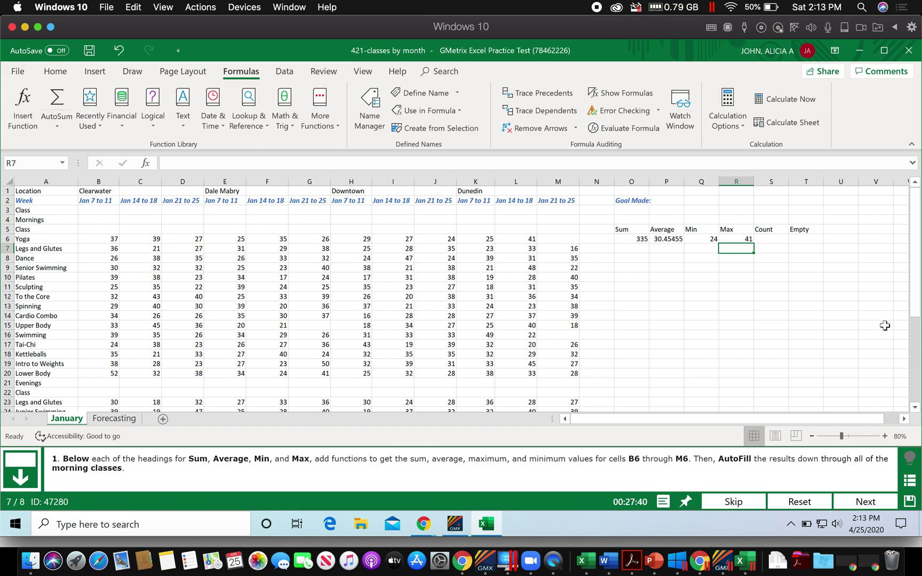
Autofill the formulas in O6:R6 down through row 20 for the morning classes, and advance to question 8
left_click(794, 286)
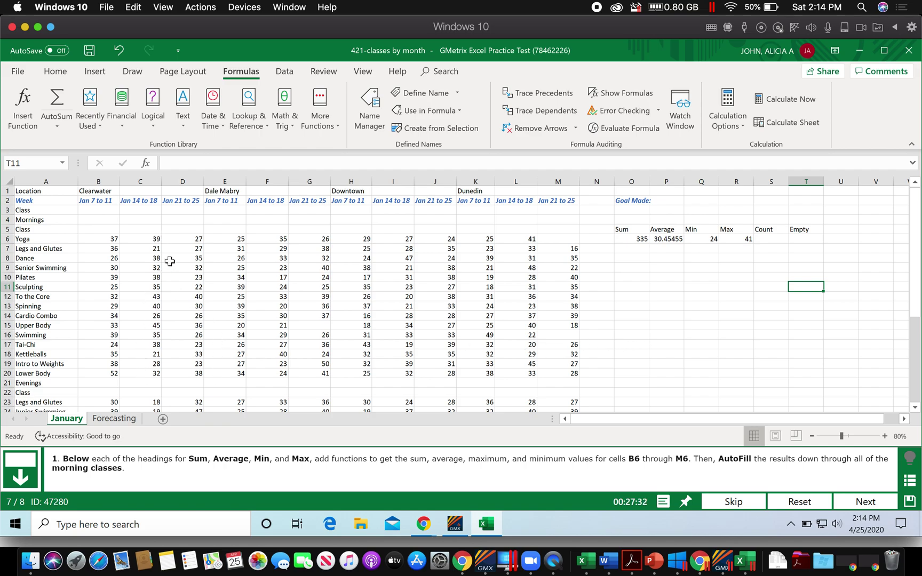
left_click_drag(630, 240, 751, 378)
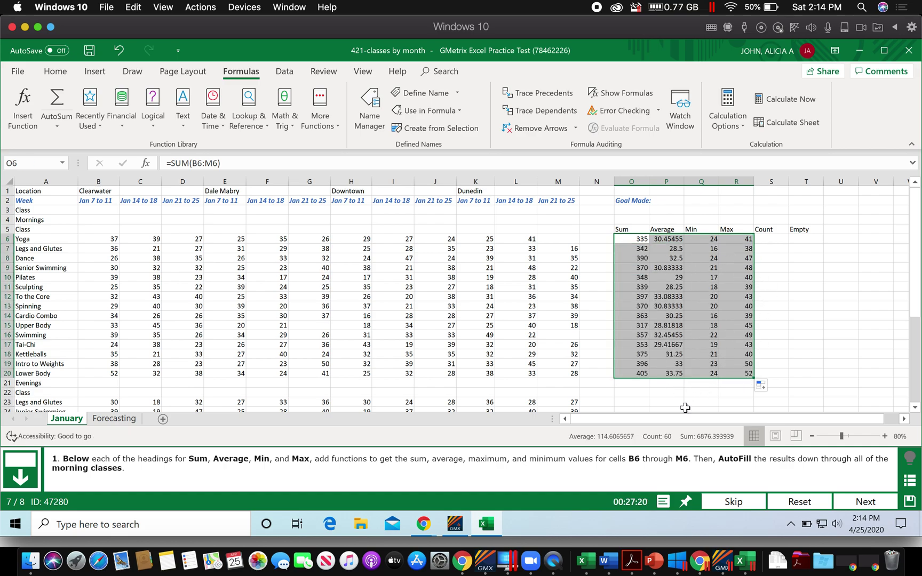
left_click(865, 505)
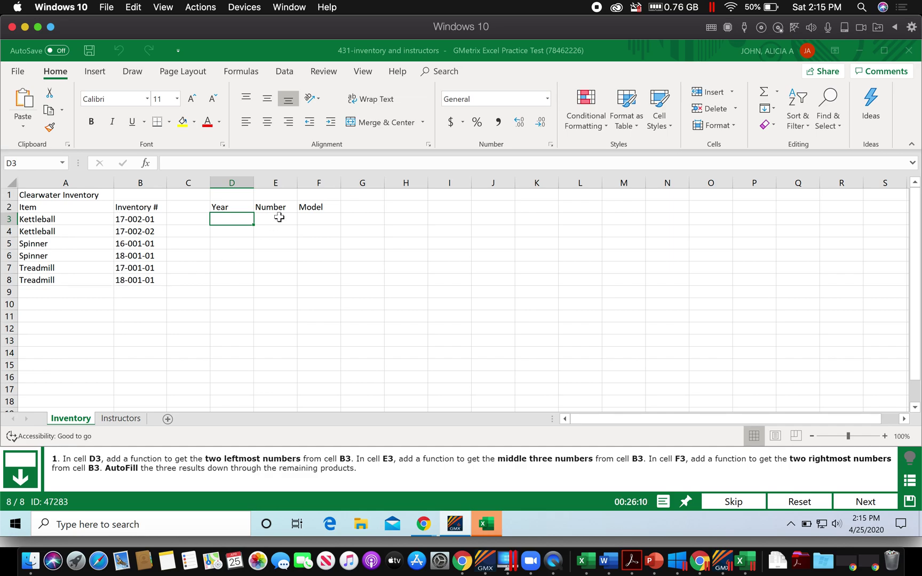
Extract the two leftmost characters of B3 with a LEFT function in cell D3 of the Inventory sheet
left_click(241, 71)
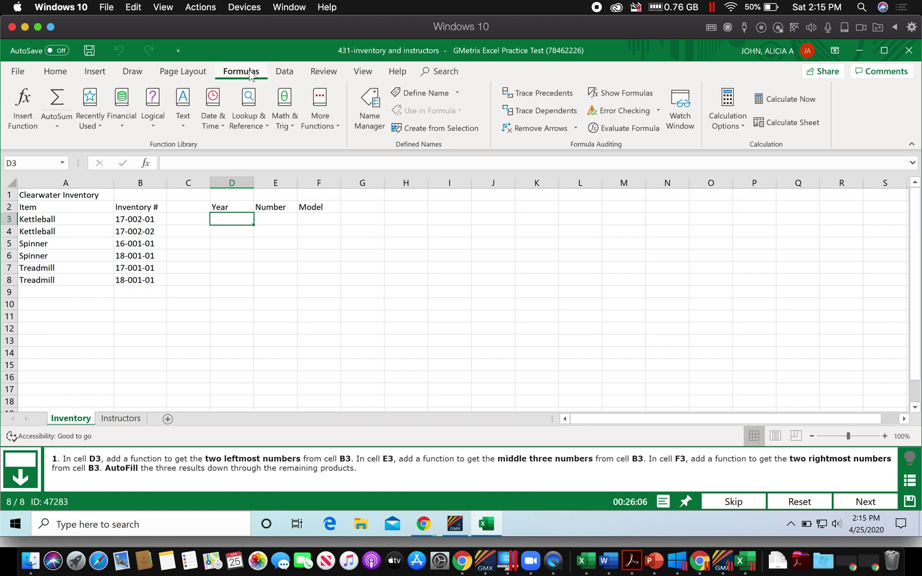
left_click(181, 127)
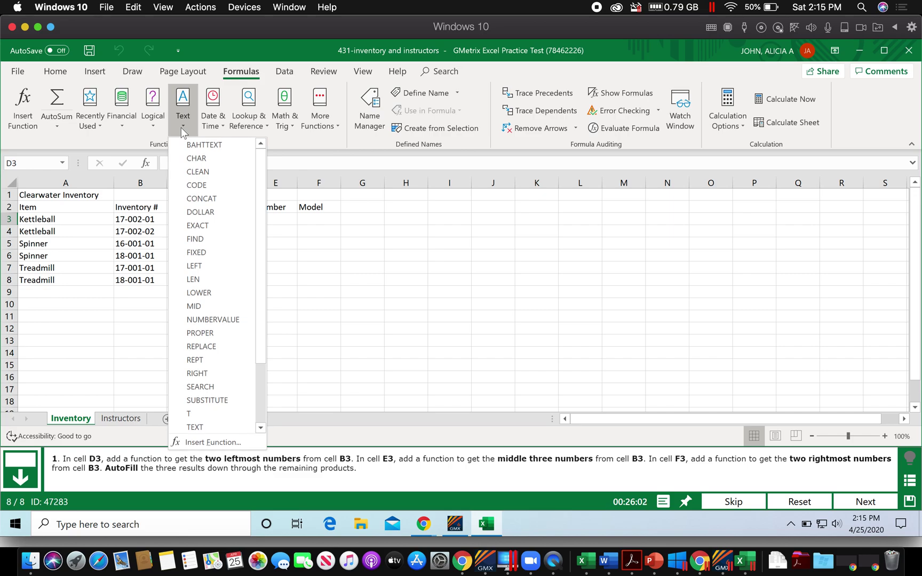
left_click(204, 265)
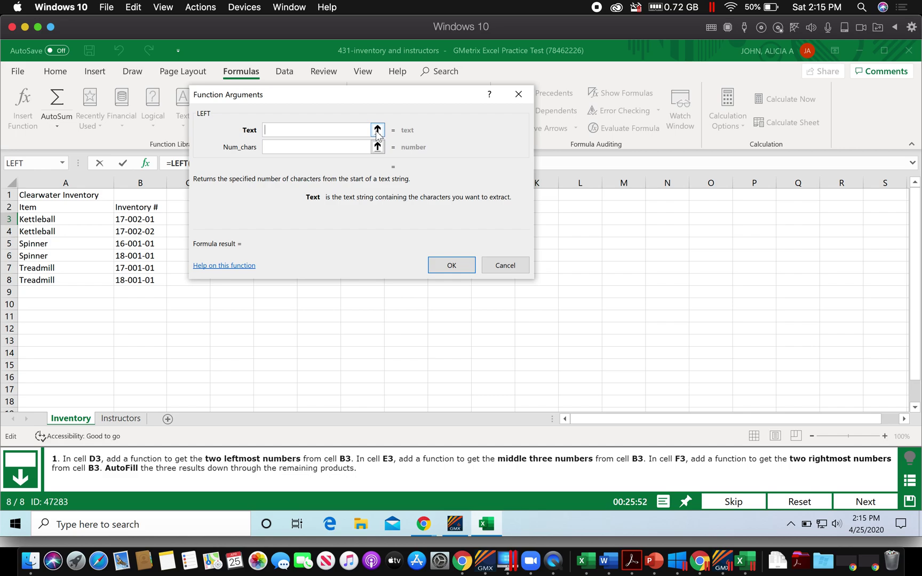
left_click(147, 219)
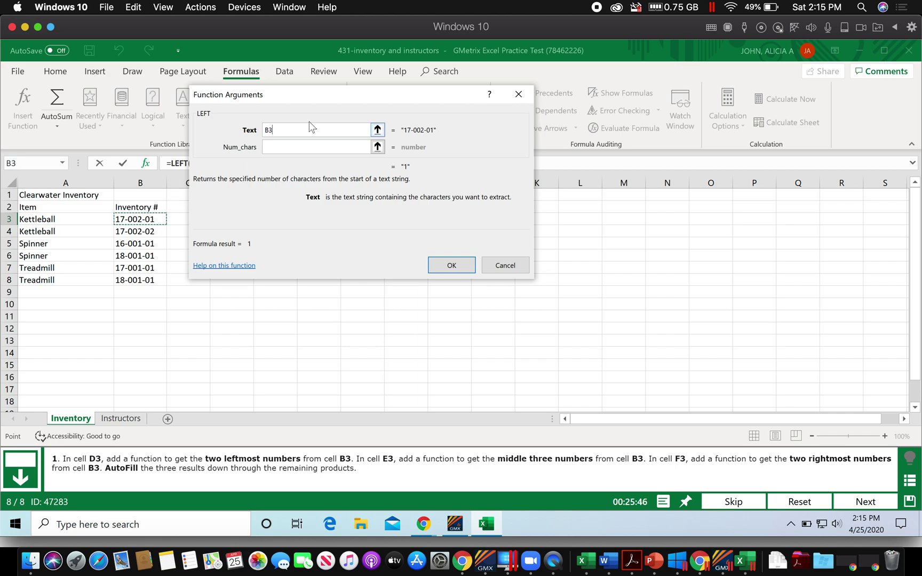
left_click(304, 147)
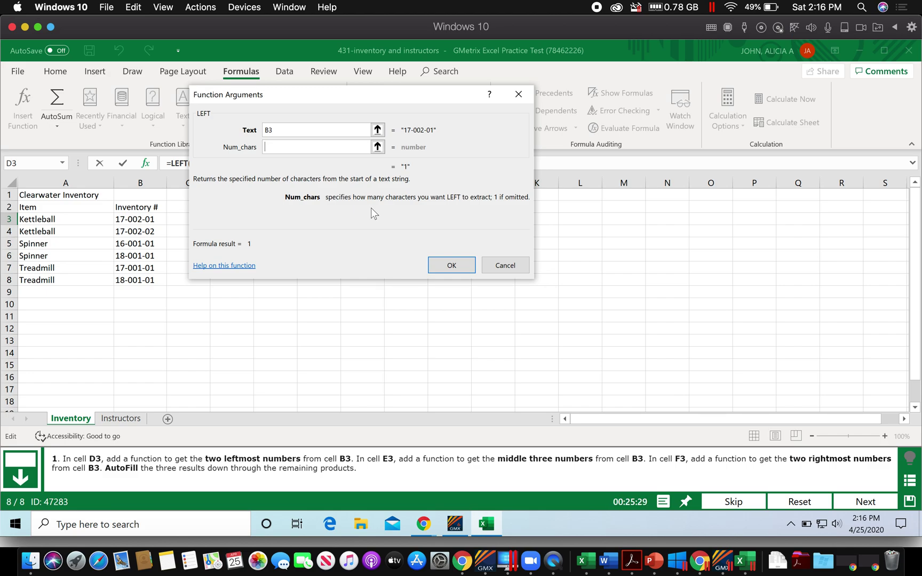
type("2")
left_click(457, 266)
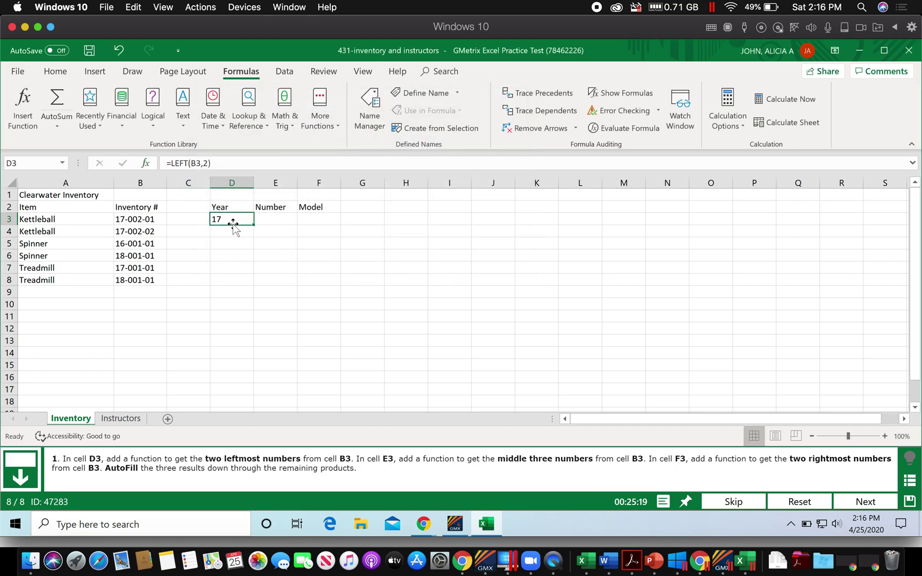
Extract the middle three characters of B3 with a MID function in cell E3, using start number 4 and 3 characters
left_click(278, 219)
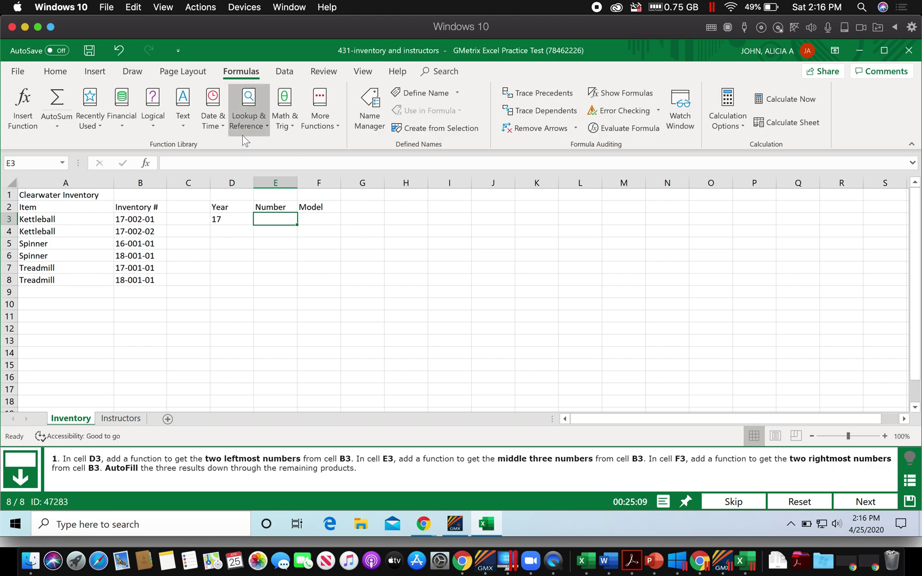
left_click(183, 129)
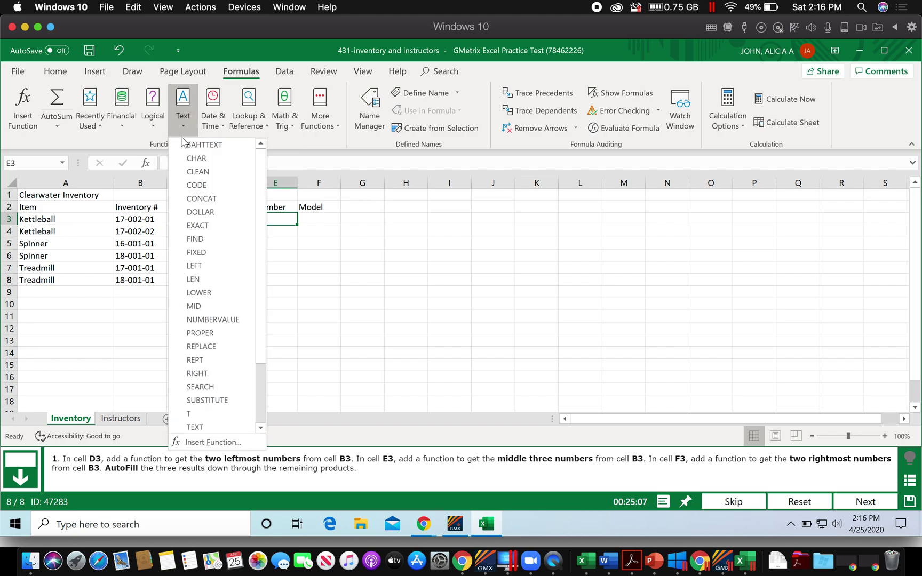
left_click(194, 309)
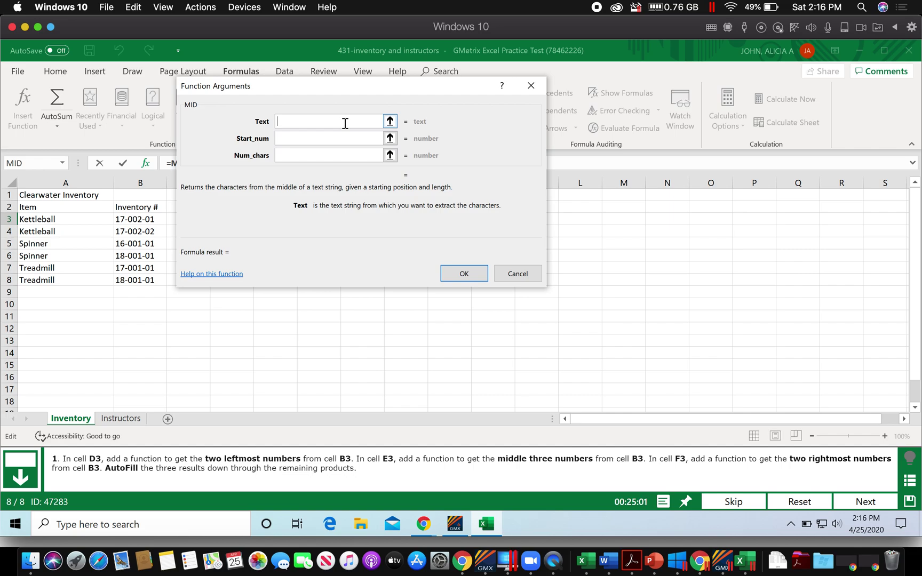
left_click(146, 220)
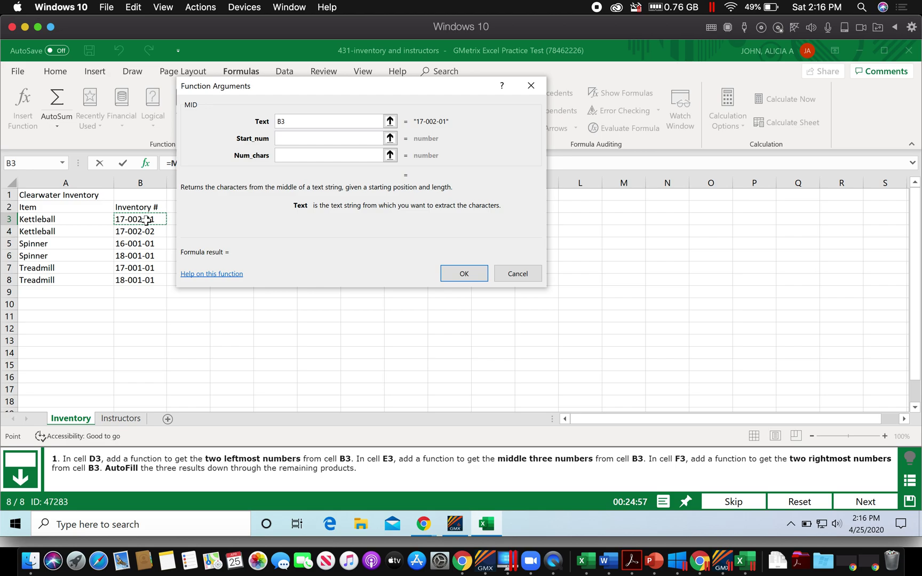
left_click(291, 139)
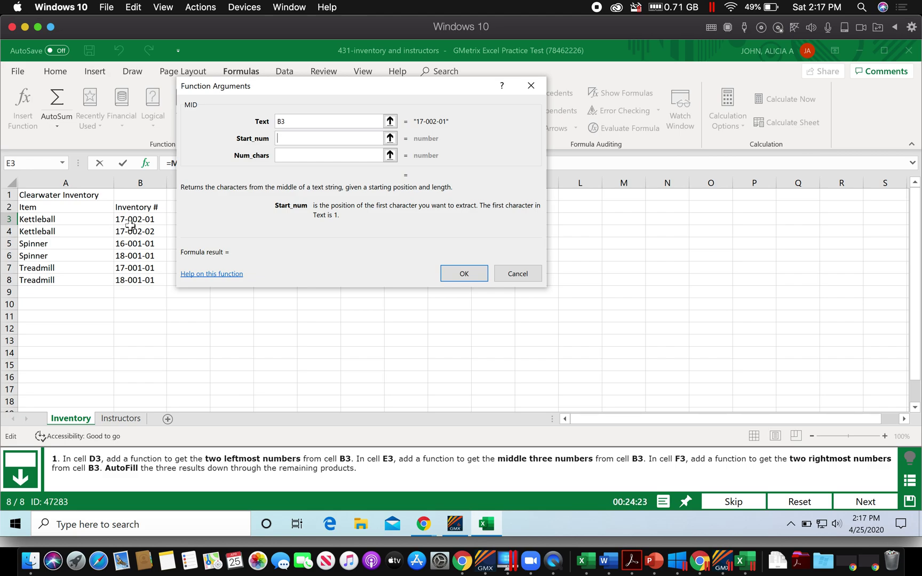
type("4")
left_click(314, 155)
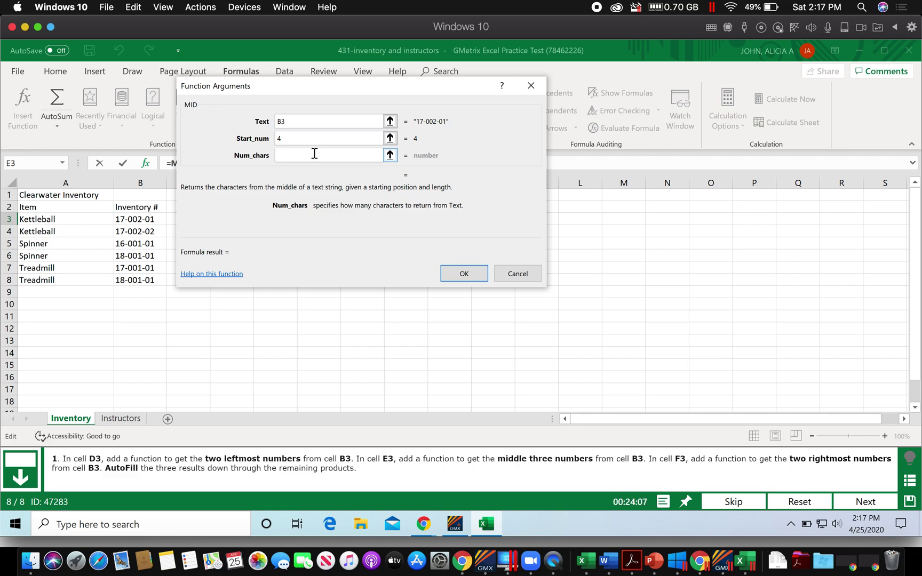
type("3")
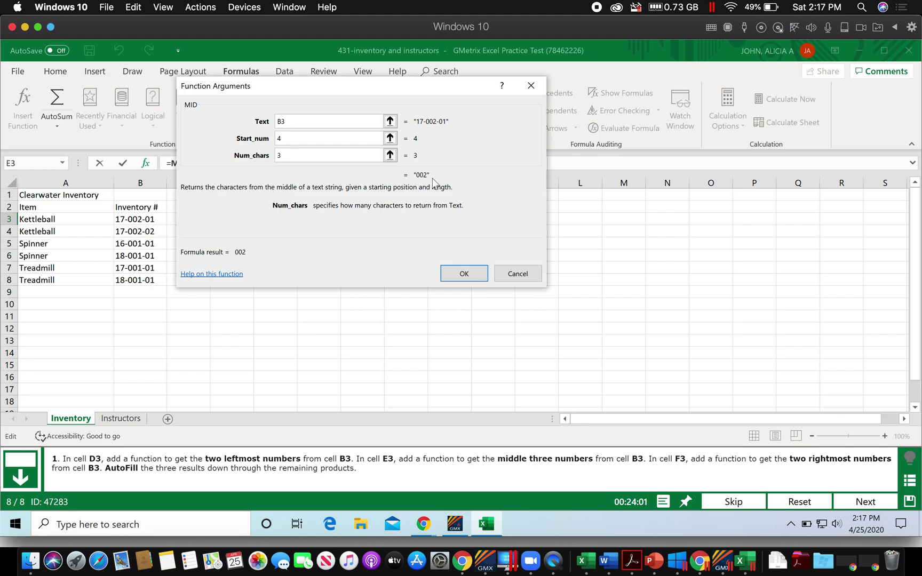
left_click(463, 274)
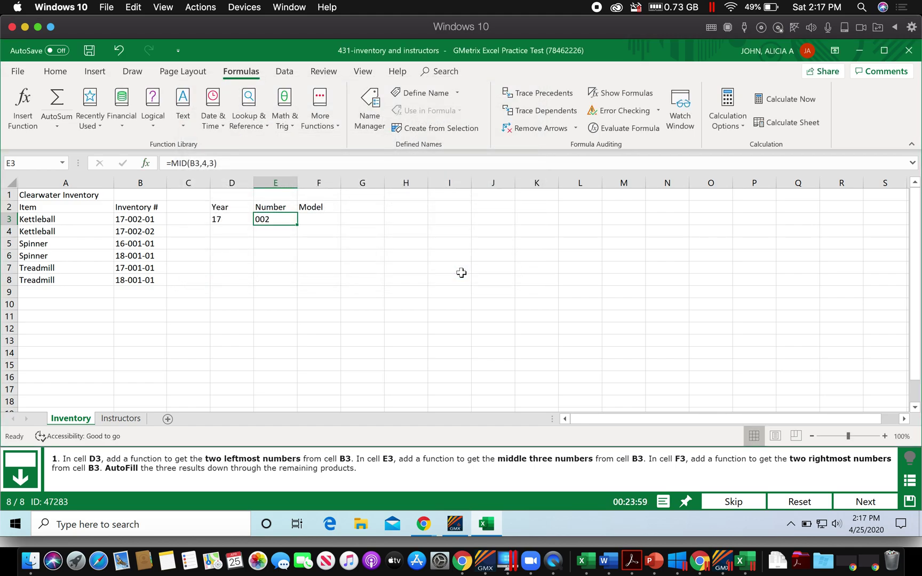
Extract the two rightmost characters of B3 with a RIGHT function in cell F3
left_click(331, 222)
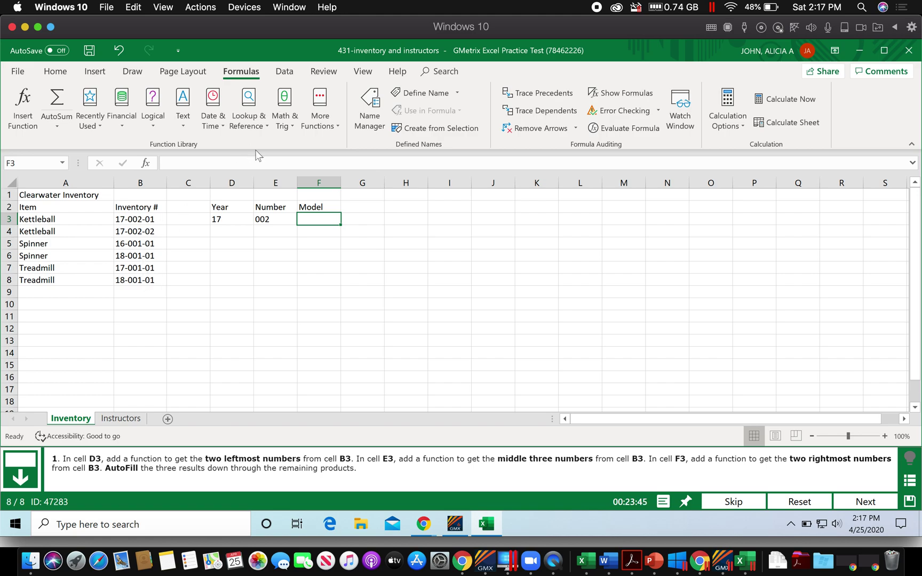
left_click(181, 126)
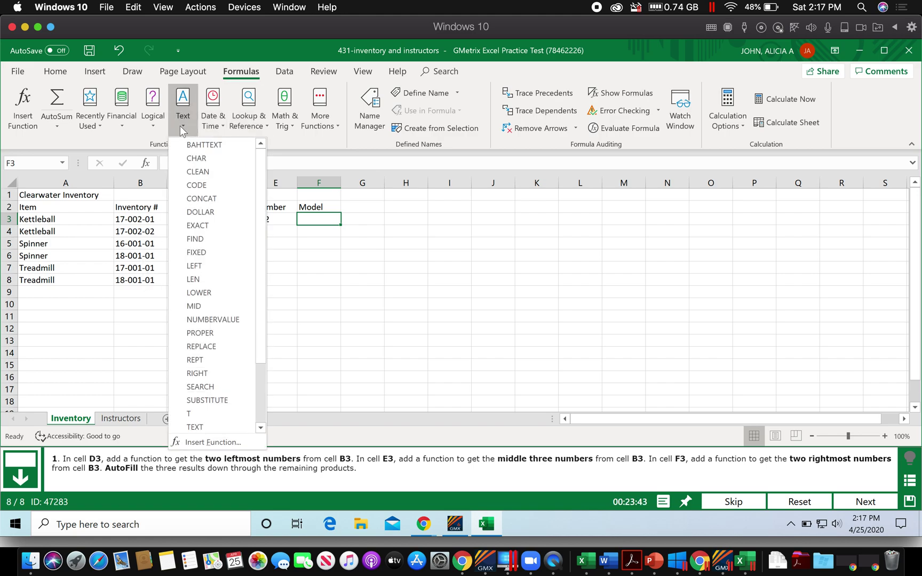
left_click(205, 376)
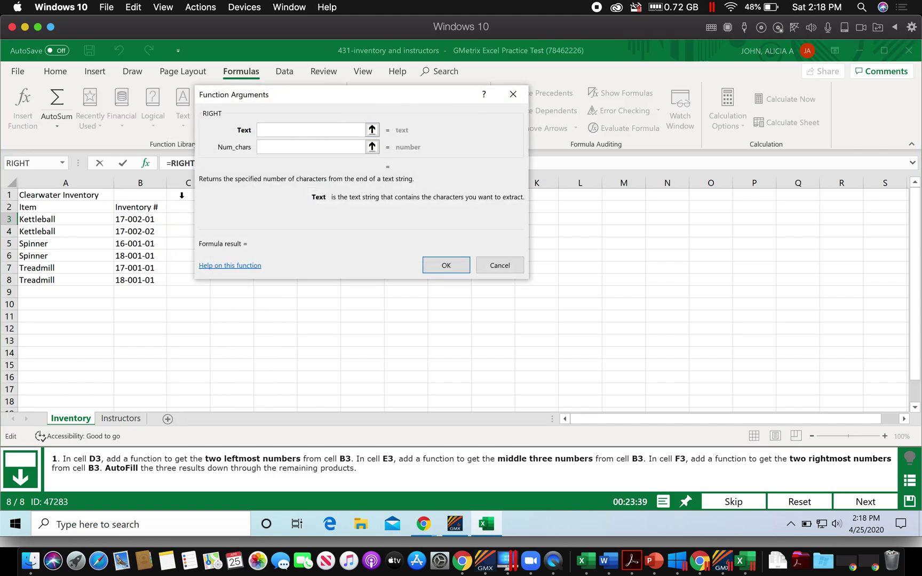
left_click(147, 219)
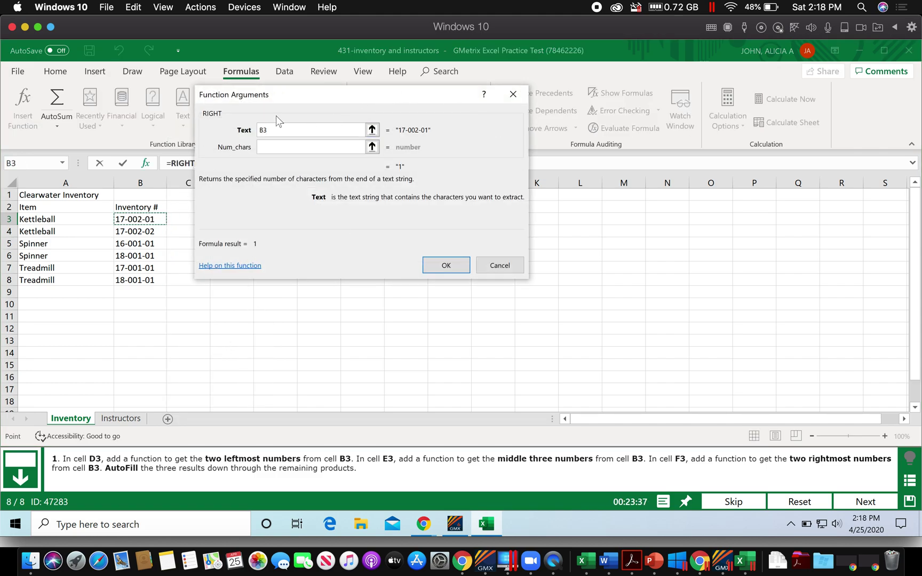
left_click(330, 146)
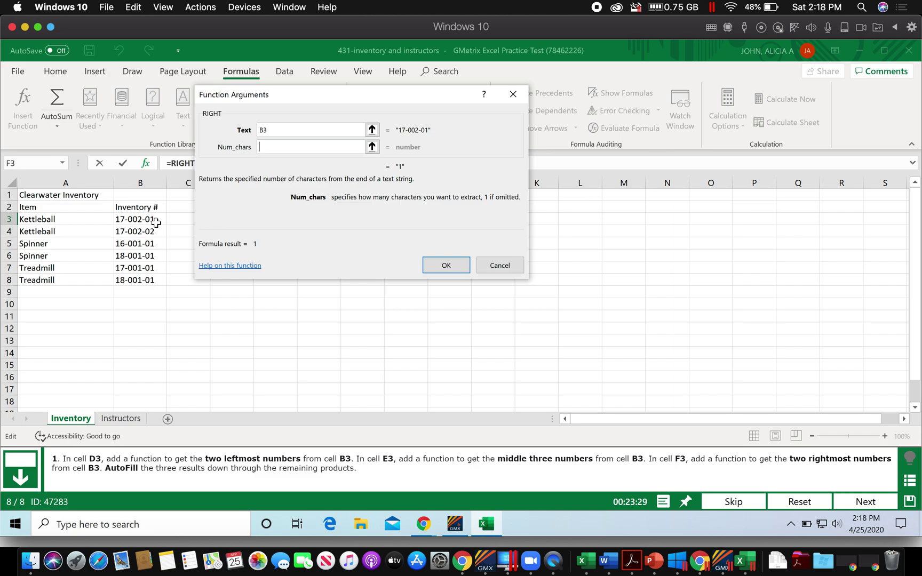
type("2")
left_click(447, 265)
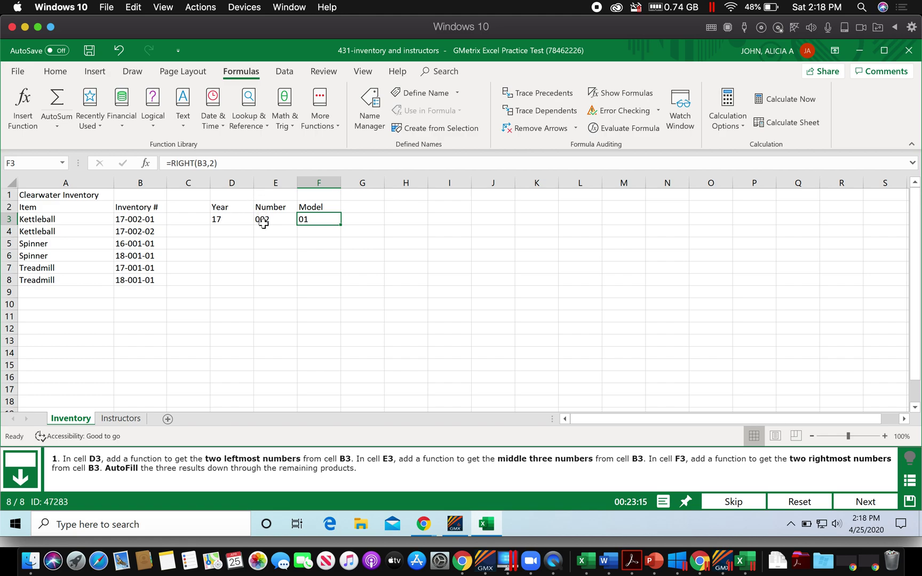
Autofill the text formulas in D3:F3 down through row 8 for the remaining products
left_click(233, 218)
left_click_drag(232, 218, 340, 288)
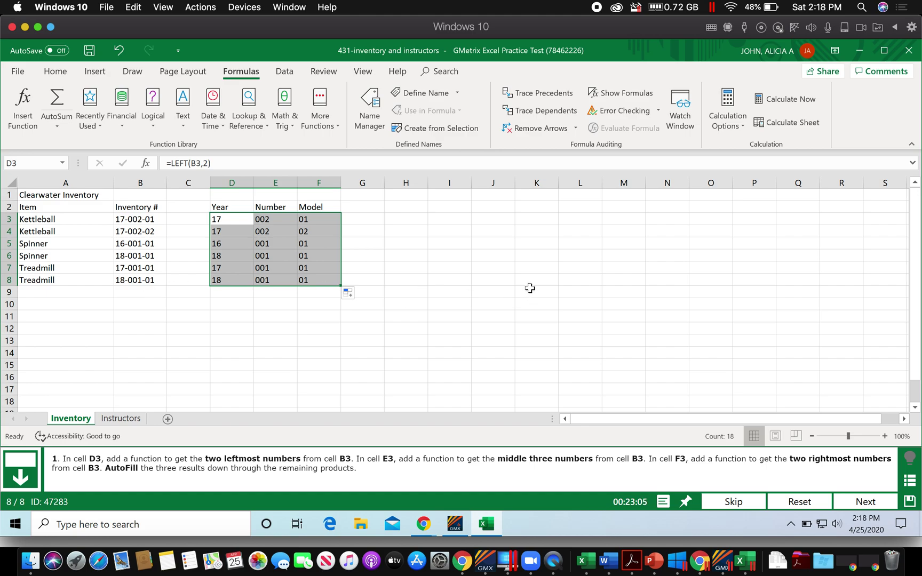
left_click(505, 286)
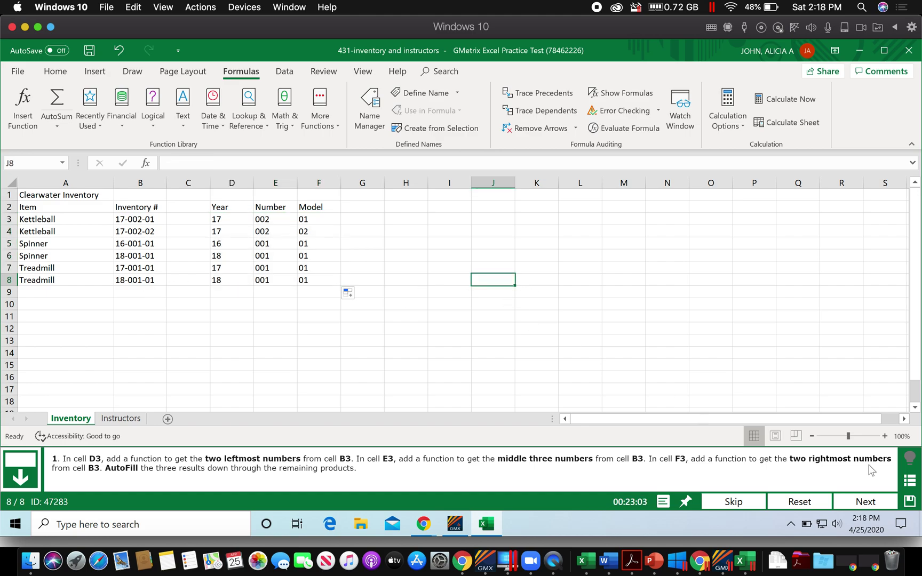
Finish the last question, submit the practice test for grading, and close the completion notice
left_click(866, 504)
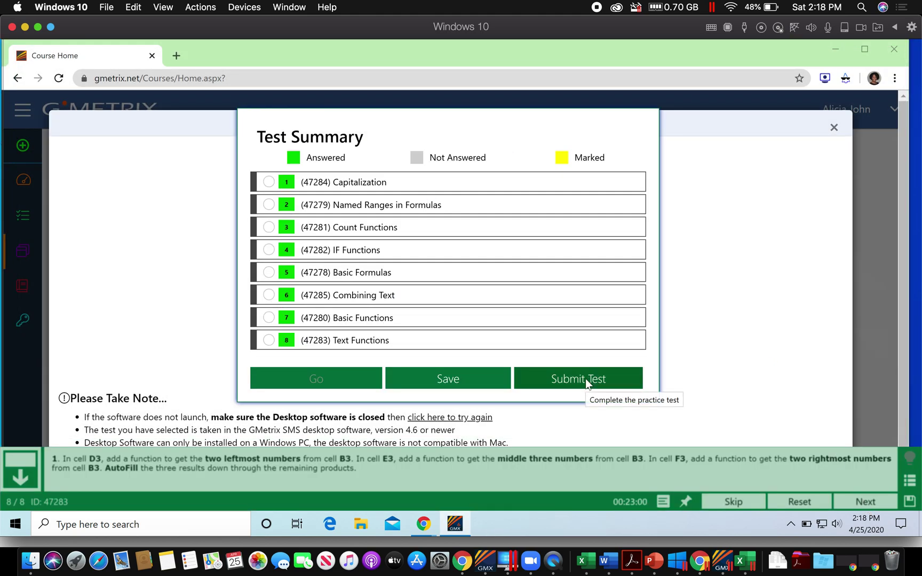
left_click(586, 378)
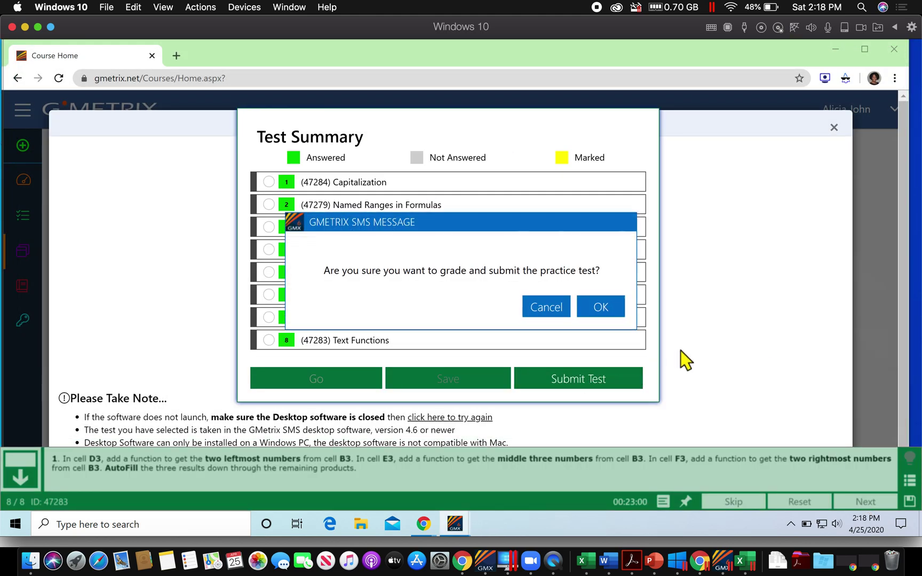
left_click(601, 307)
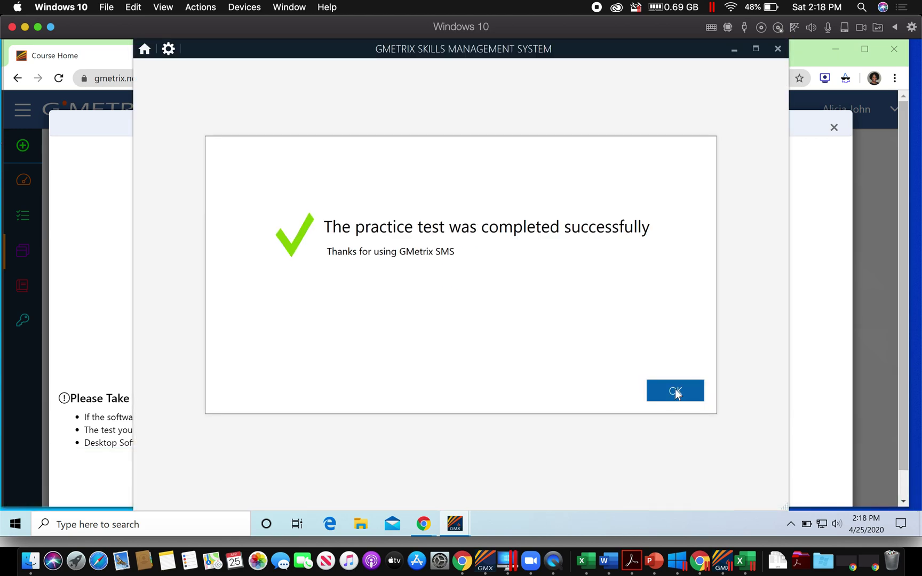
left_click(674, 395)
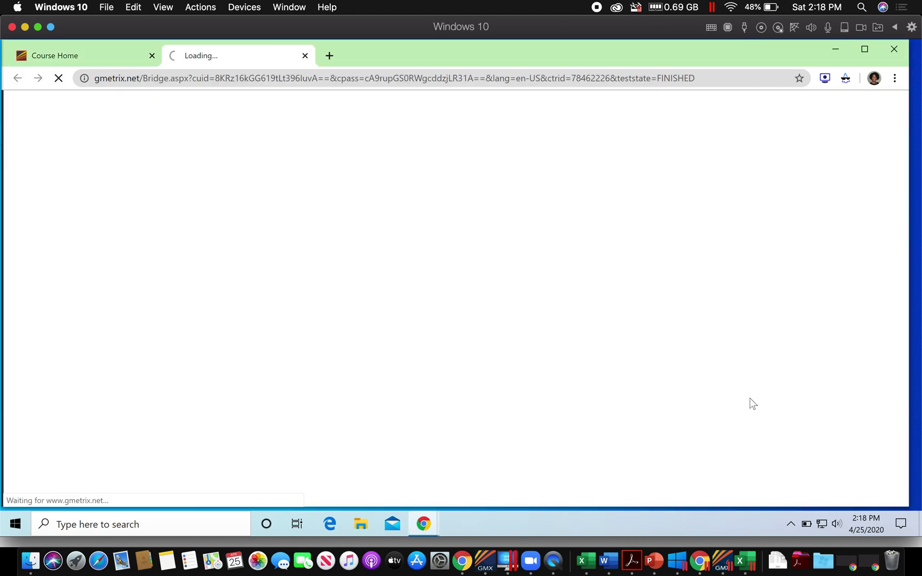